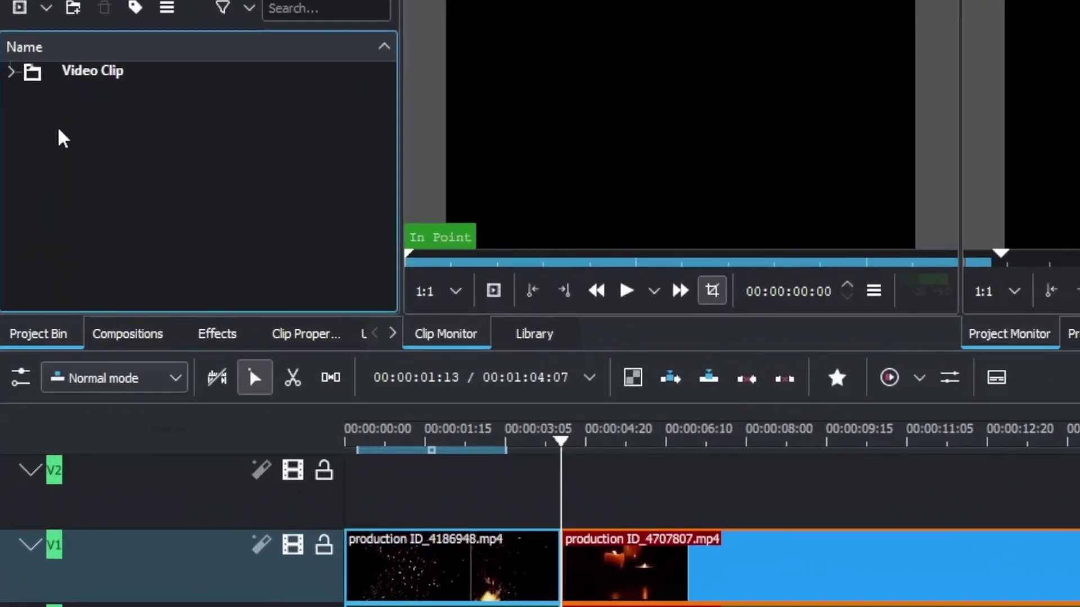
# Step: Create a new five-second Color Clip in the project bin
pyautogui.rightClick(63, 138)
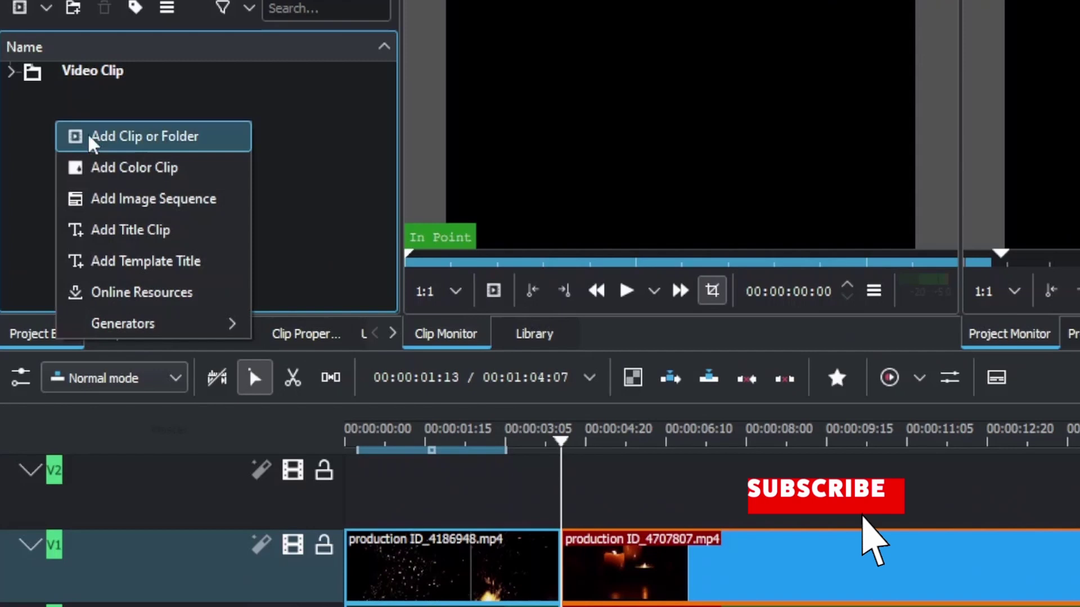
pyautogui.click(124, 167)
pyautogui.click(710, 342)
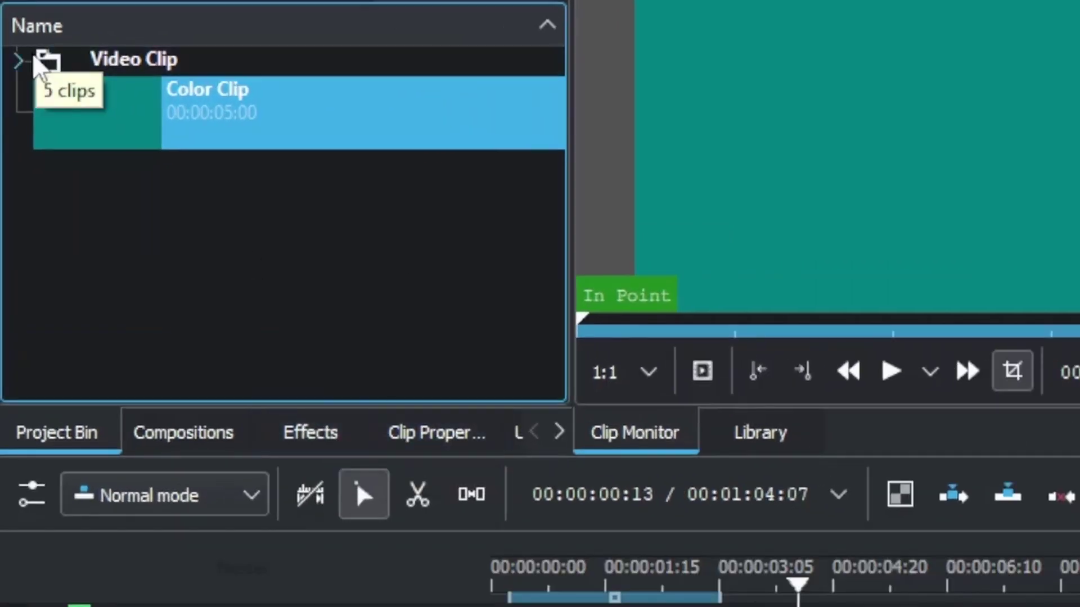
# Step: In Clip Properties, change the Color Clip's colour from teal to dark red
pyautogui.click(455, 449)
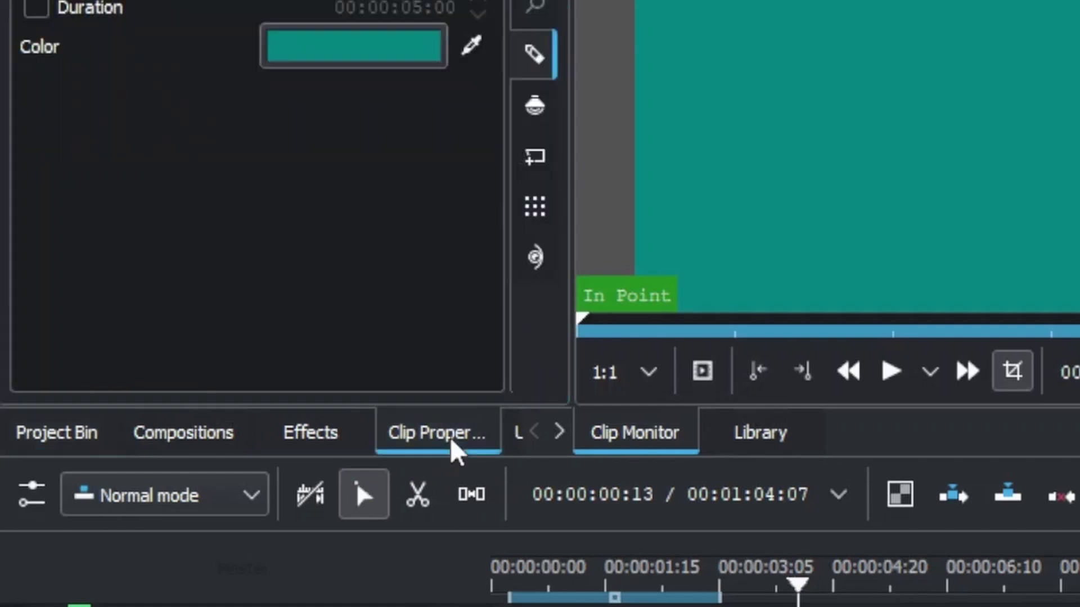
pyautogui.click(332, 59)
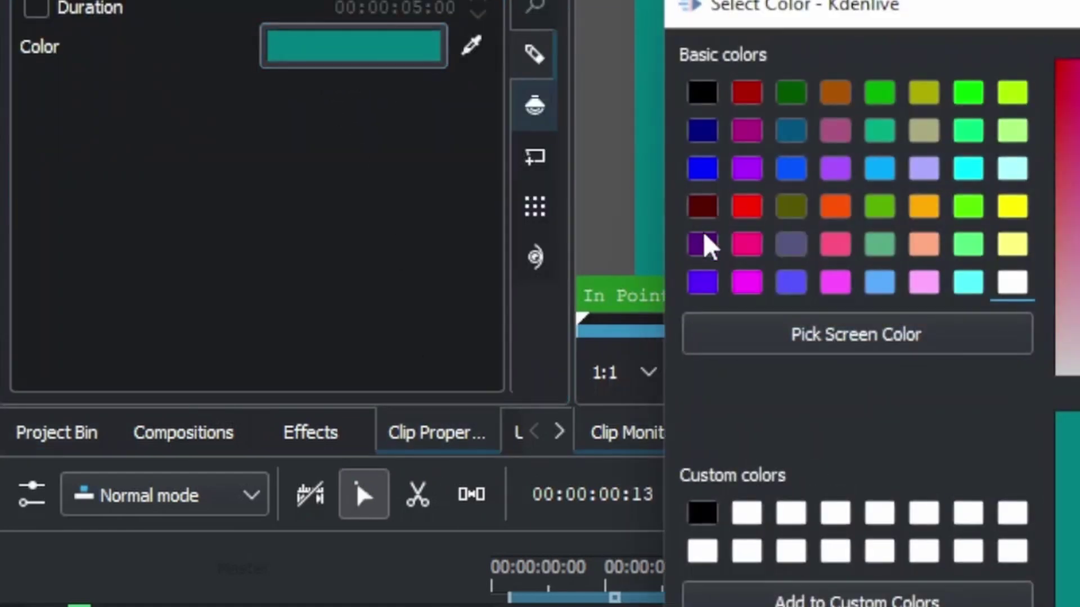
pyautogui.click(703, 211)
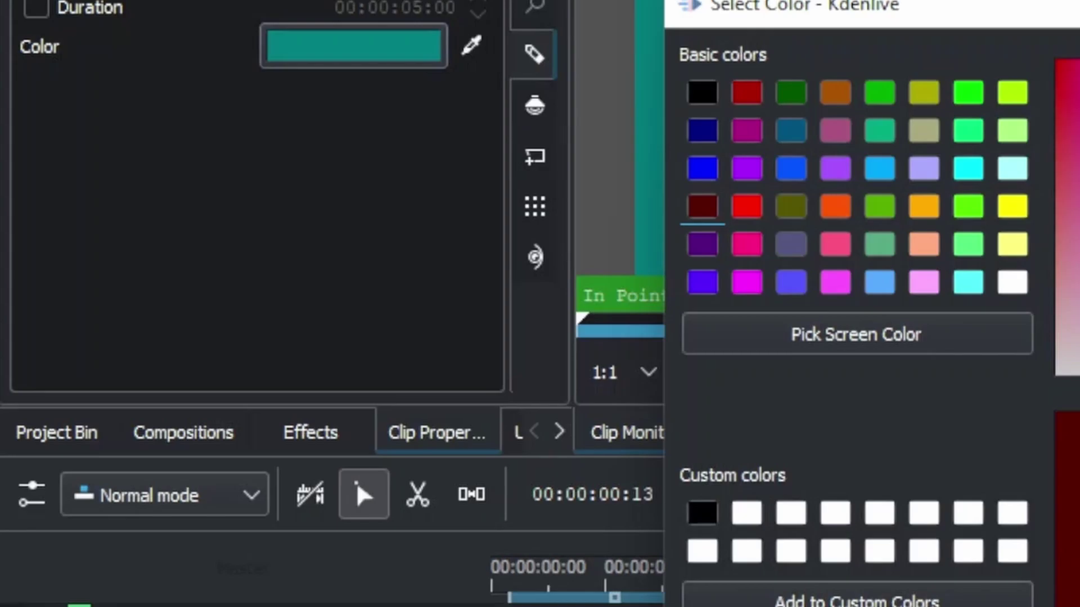
pyautogui.press('Return')
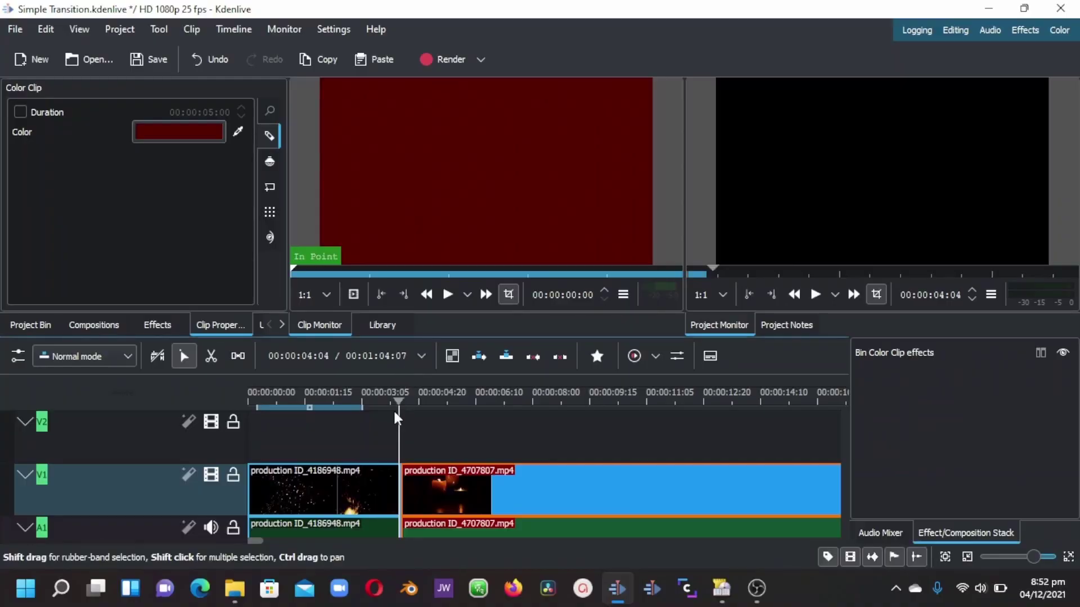
# Step: Place the dark red Color Clip on V2, straddling the cut between the two V1 clips
pyautogui.moveTo(394, 409); pyautogui.dragTo(402, 416)
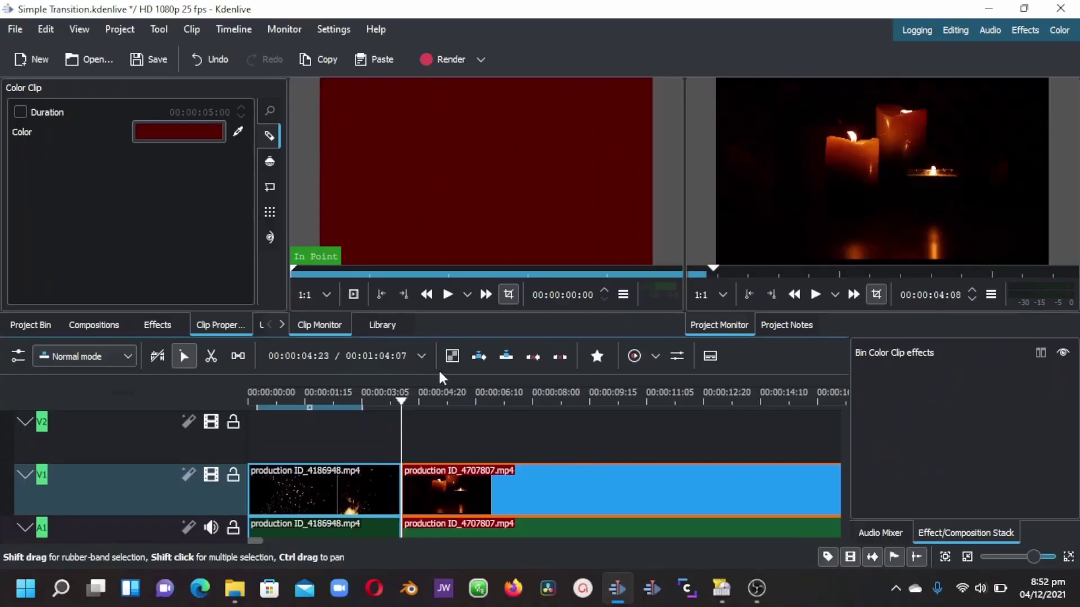
pyautogui.click(393, 479)
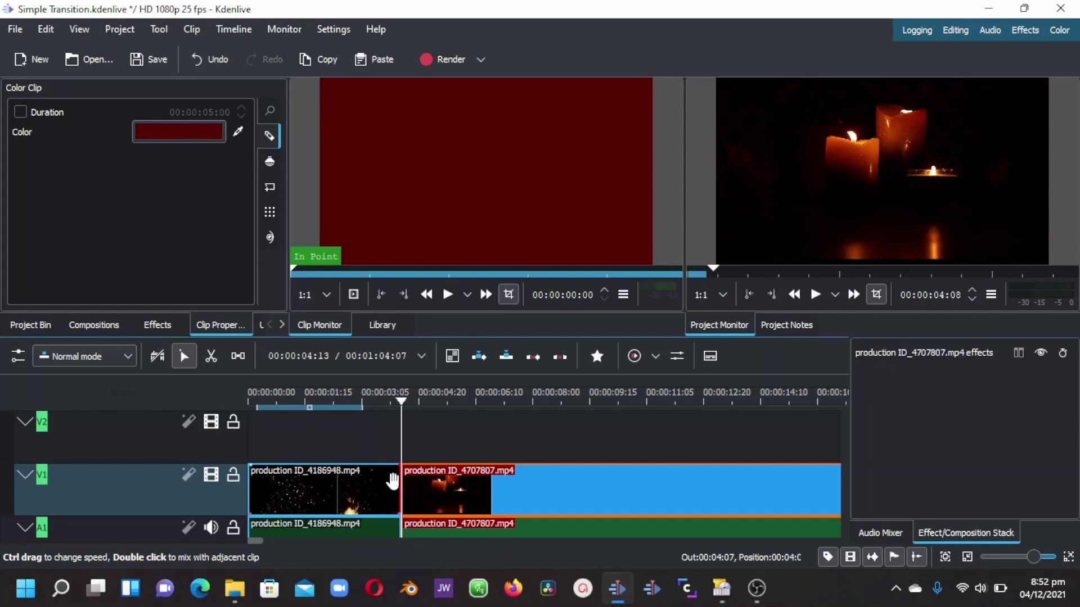
pyautogui.click(28, 326)
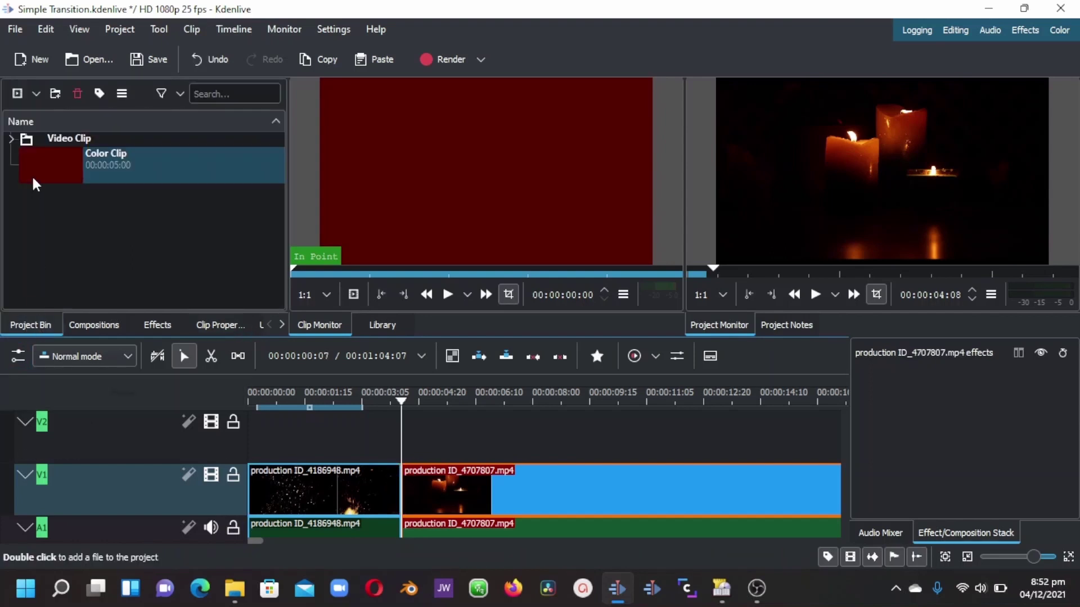
pyautogui.moveTo(31, 175); pyautogui.dragTo(326, 436)
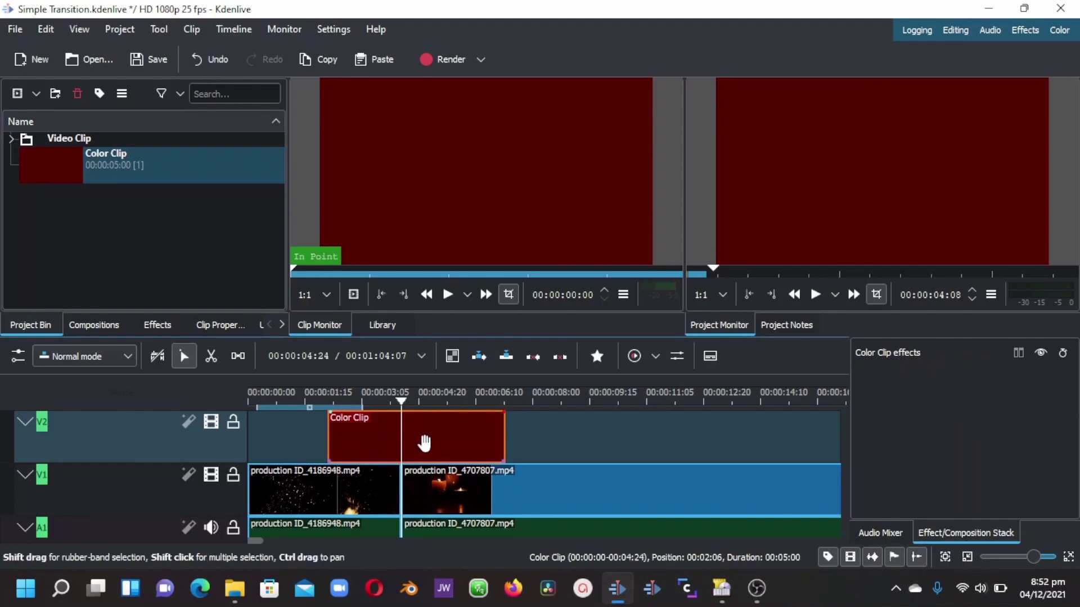
pyautogui.moveTo(423, 444); pyautogui.dragTo(414, 452)
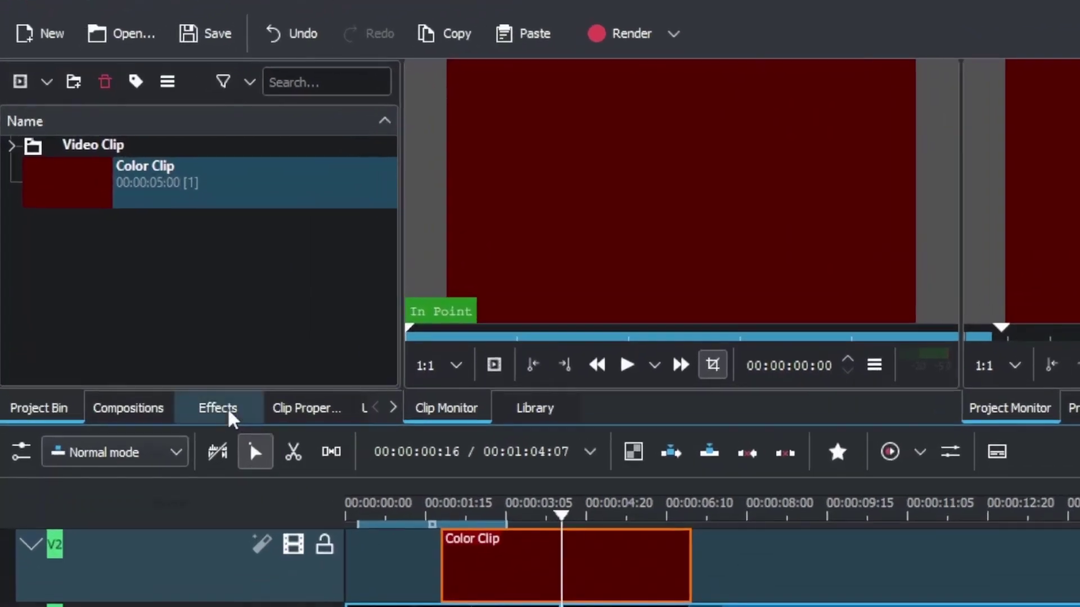
# Step: Find the Lumakey effect by searching 'LU' and apply it to the Color Clip
pyautogui.click(163, 326)
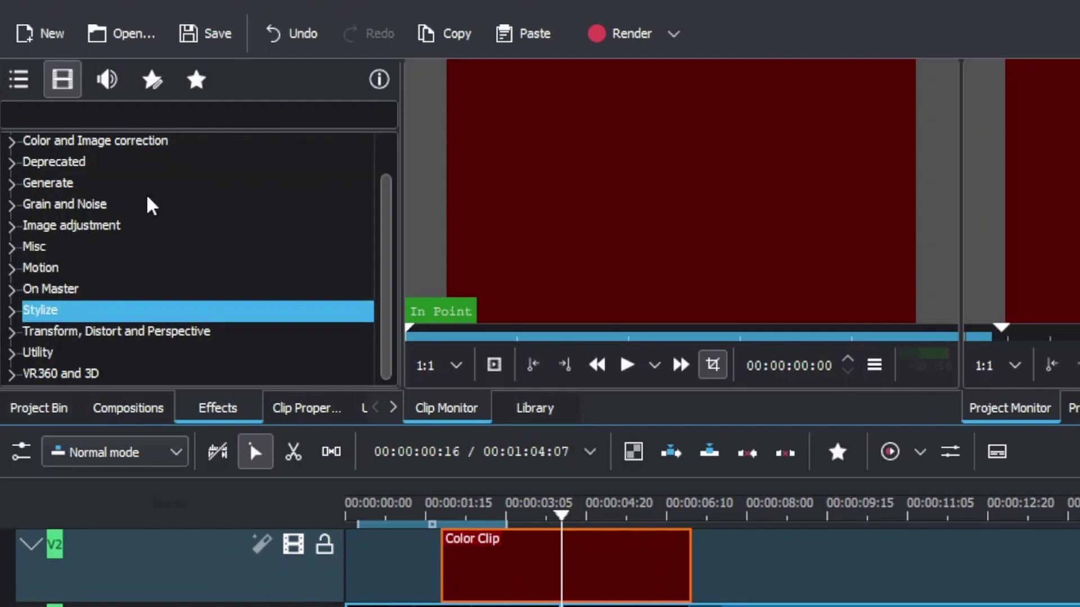
pyautogui.click(106, 137)
pyautogui.click(144, 117)
pyautogui.write('LU')
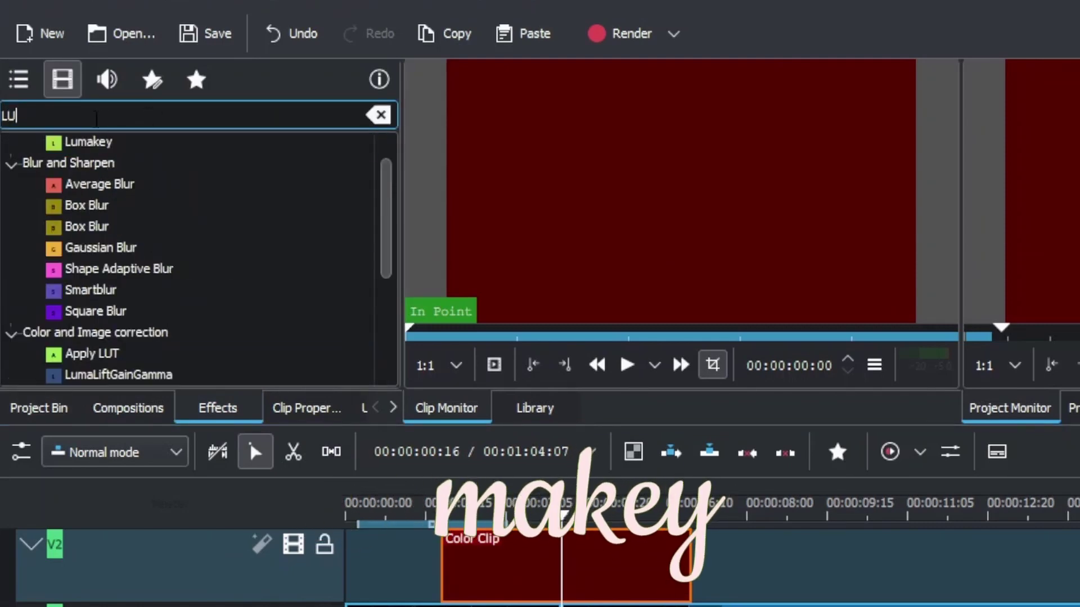
pyautogui.click(86, 147)
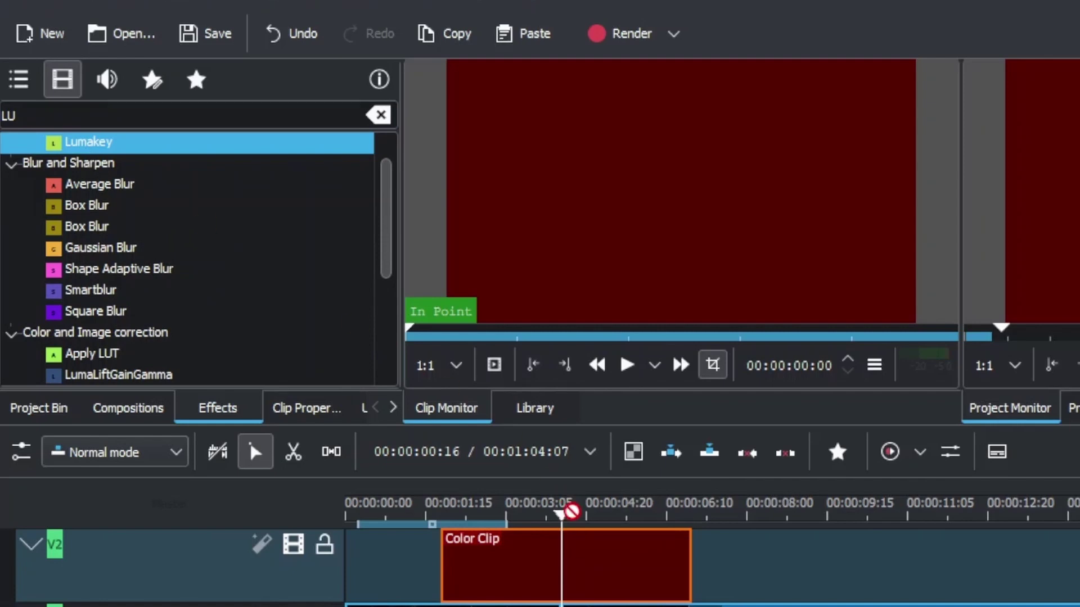
pyautogui.moveTo(569, 563); pyautogui.dragTo(557, 569)
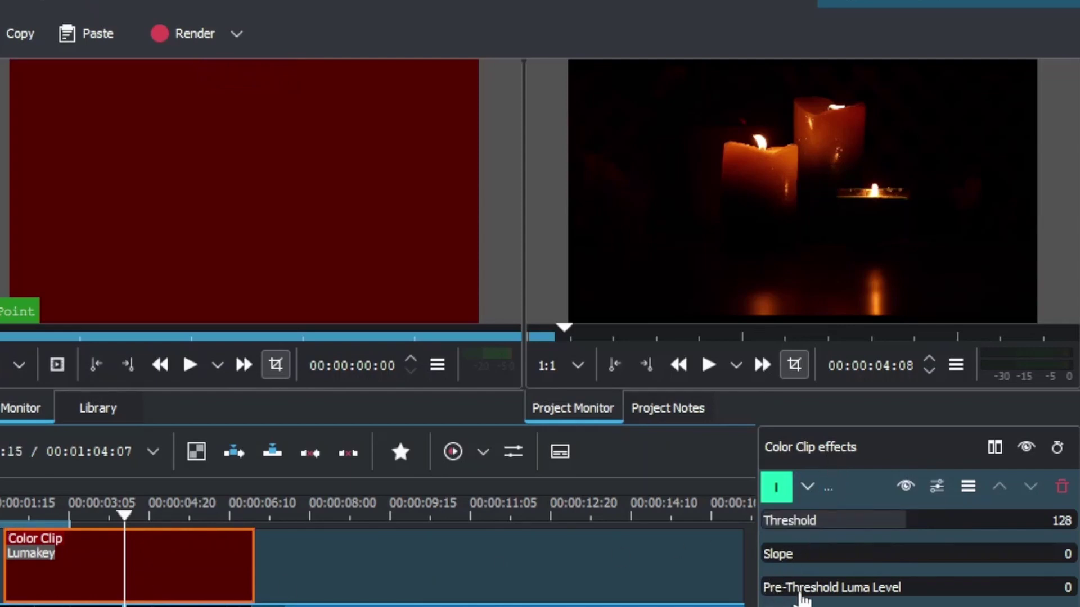
# Step: Set Lumakey's Pre-Threshold Luma Level to 165
pyautogui.click(1066, 587)
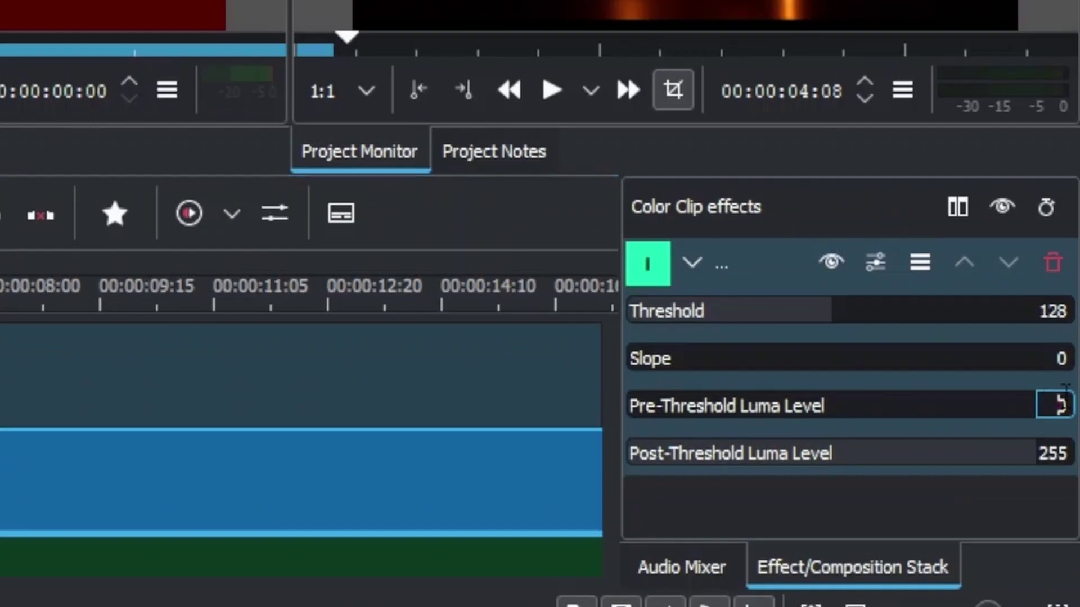
pyautogui.write('165')
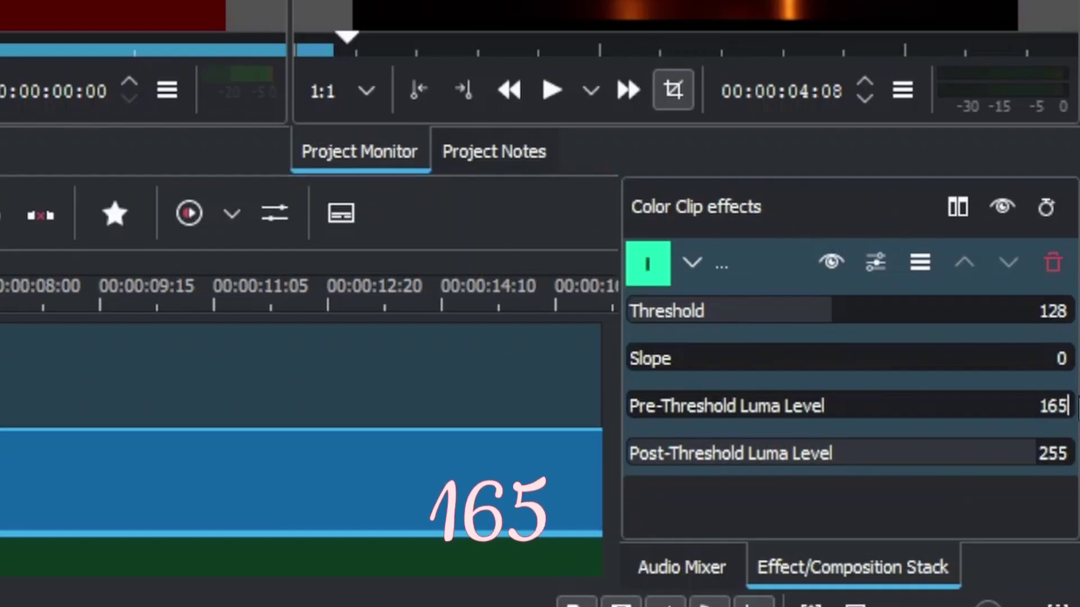
pyautogui.press('Return')
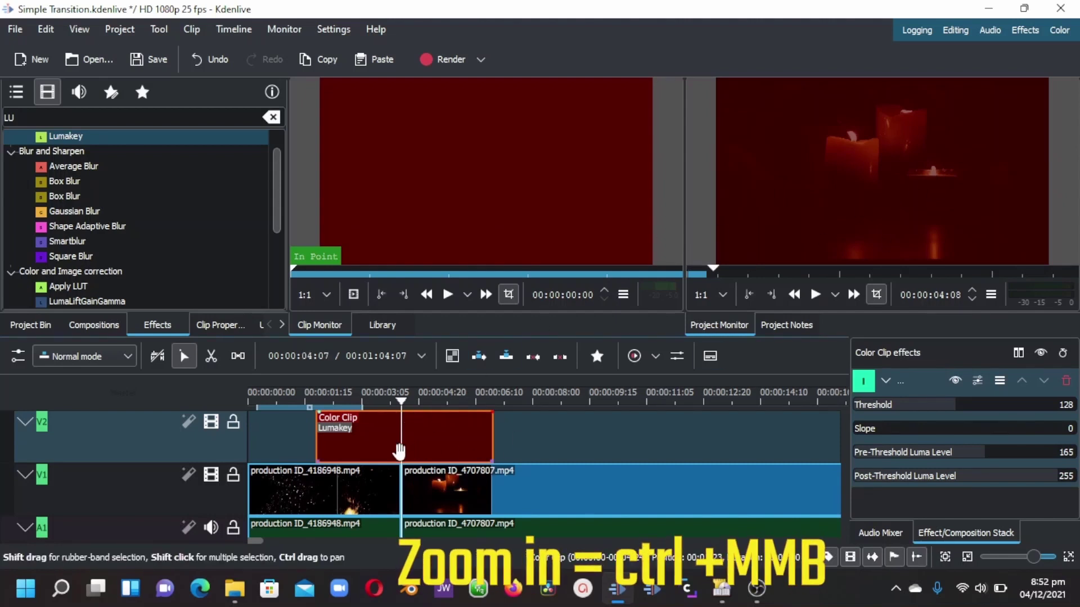
# Step: Zoom the timeline in to single-frame level around the join between the V1 clips
pyautogui.scroll(1, 400, 450)
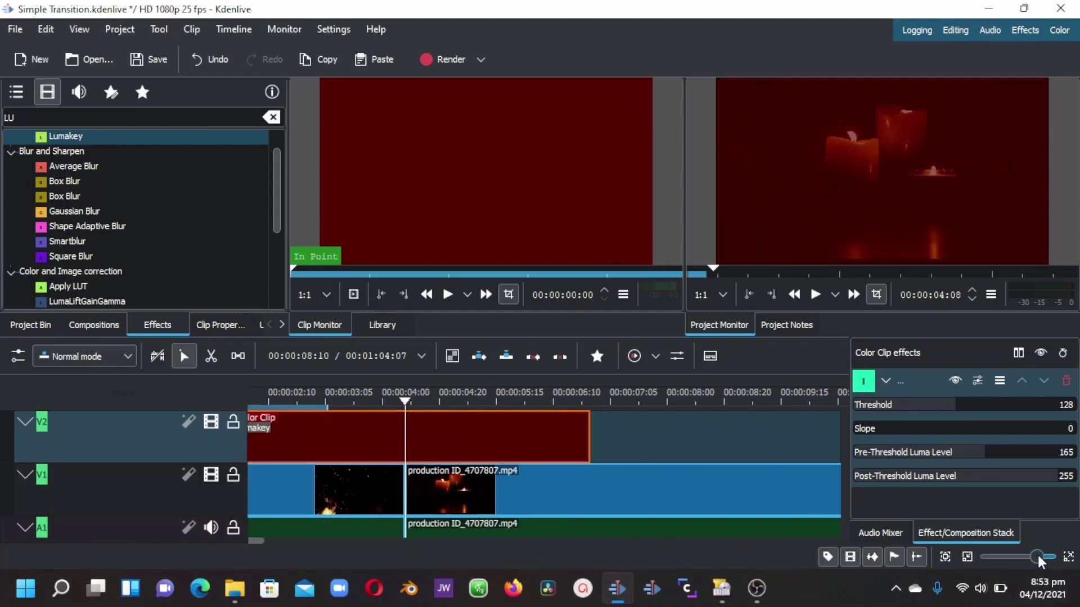
pyautogui.moveTo(1039, 559); pyautogui.dragTo(1047, 561)
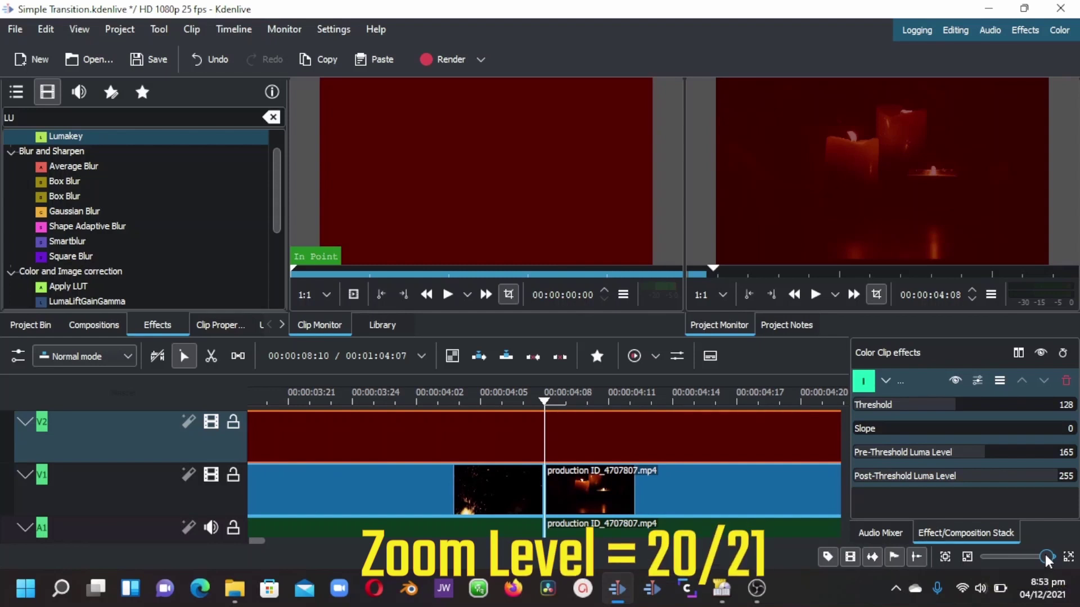
pyautogui.click(548, 439)
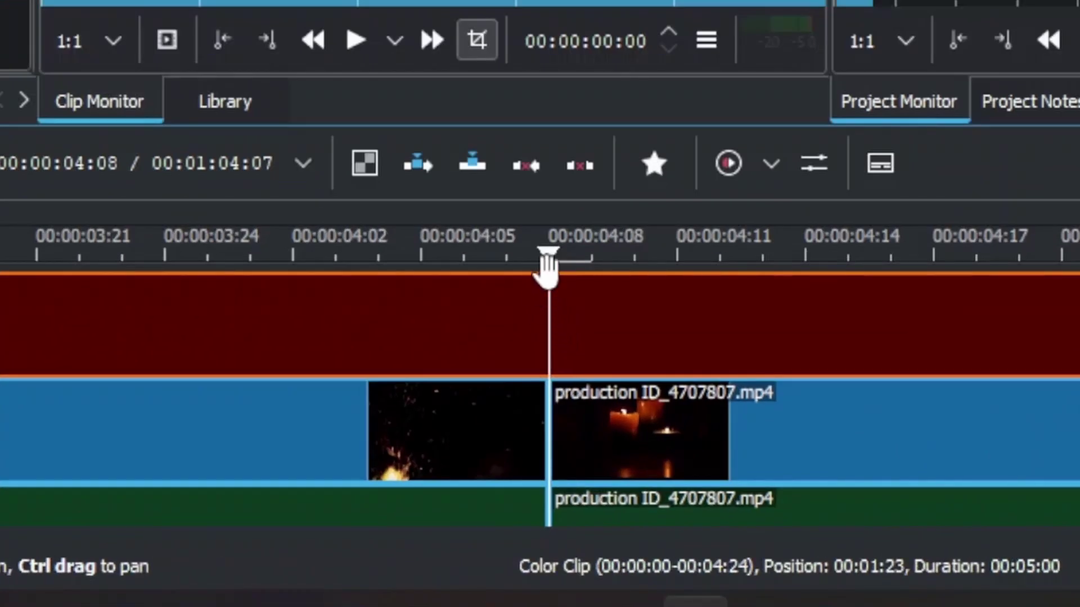
# Step: With the razor, cut the Color Clip into one-frame slices on each frame around the join
pyautogui.press('x')
pyautogui.click(557, 315)
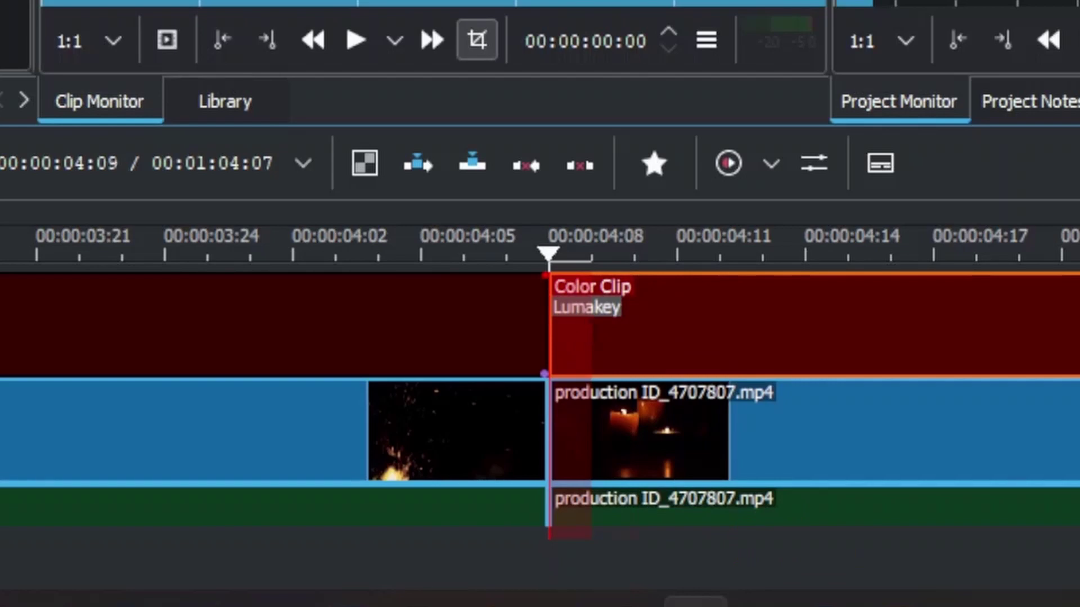
pyautogui.click(592, 327)
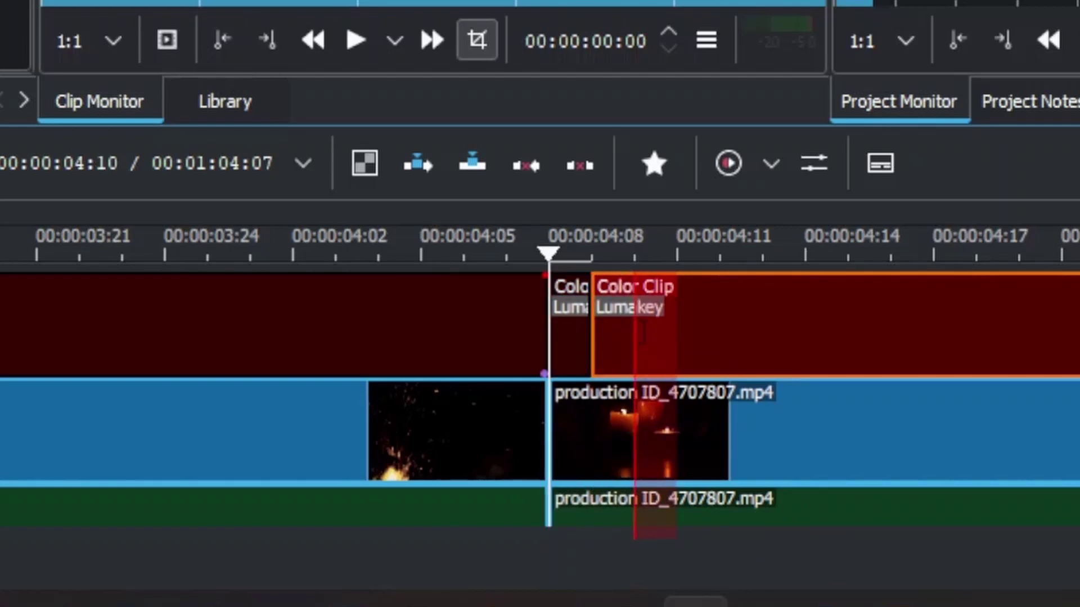
pyautogui.click(634, 332)
pyautogui.click(678, 332)
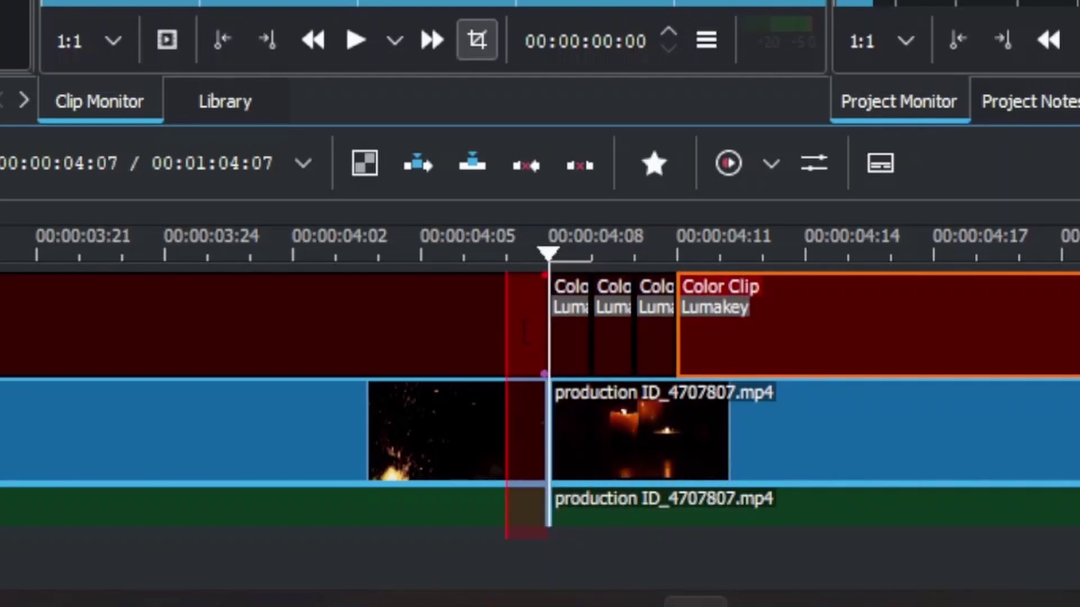
pyautogui.click(507, 332)
pyautogui.click(462, 333)
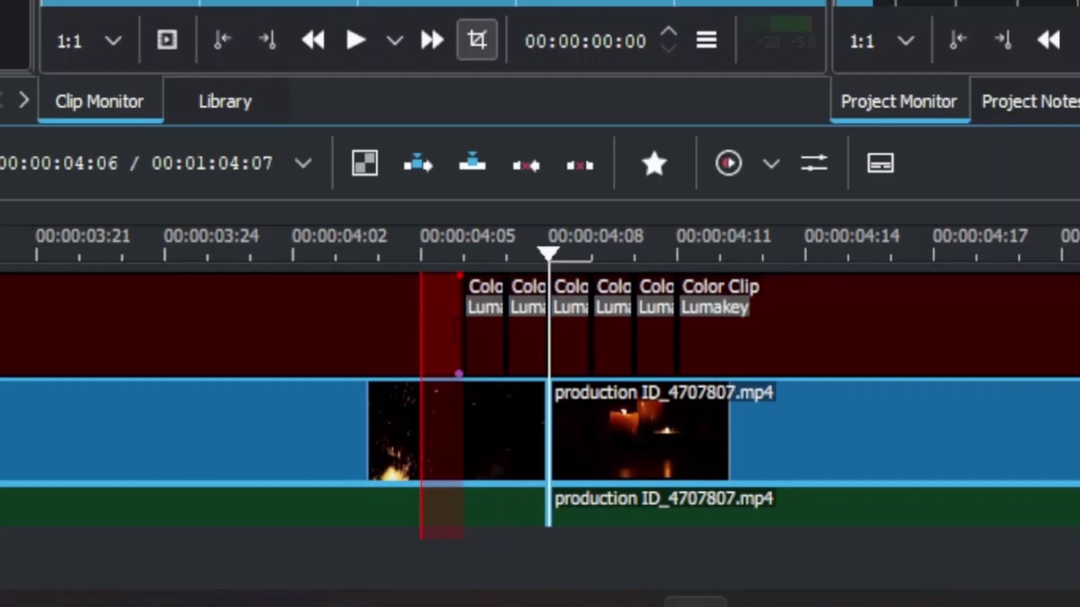
pyautogui.click(421, 334)
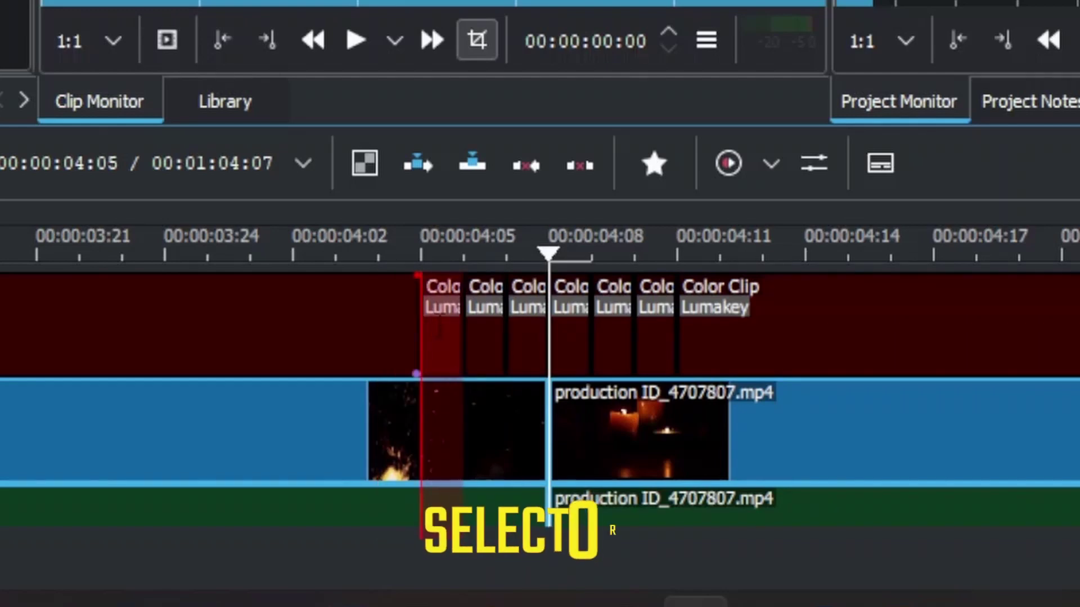
# Step: Delete the long Color Clip remainder after the slices and select the one before them
pyautogui.press('s')
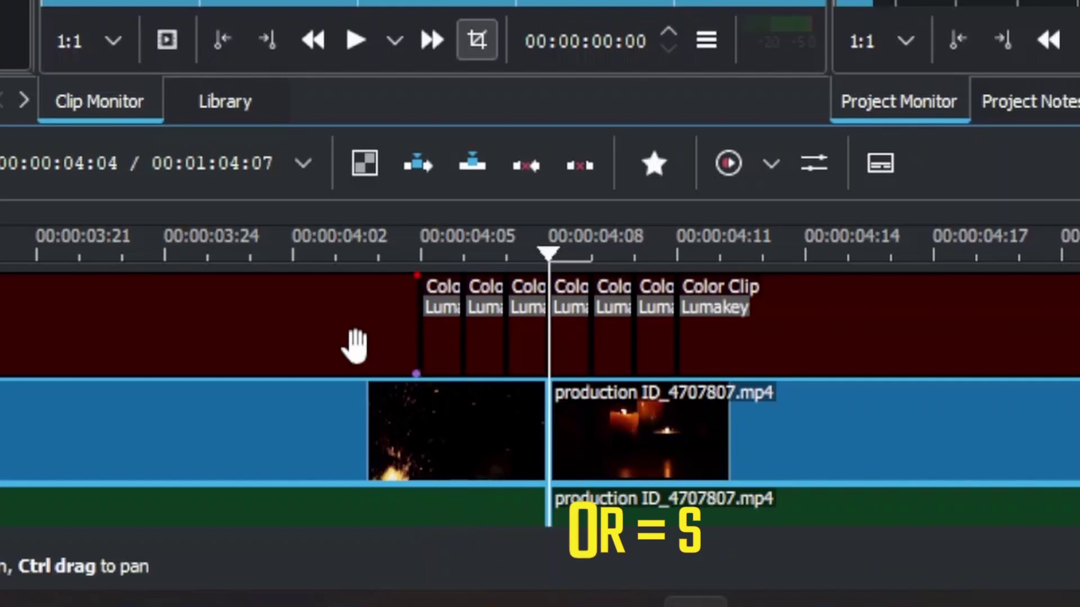
pyautogui.click(929, 335)
pyautogui.press('Delete')
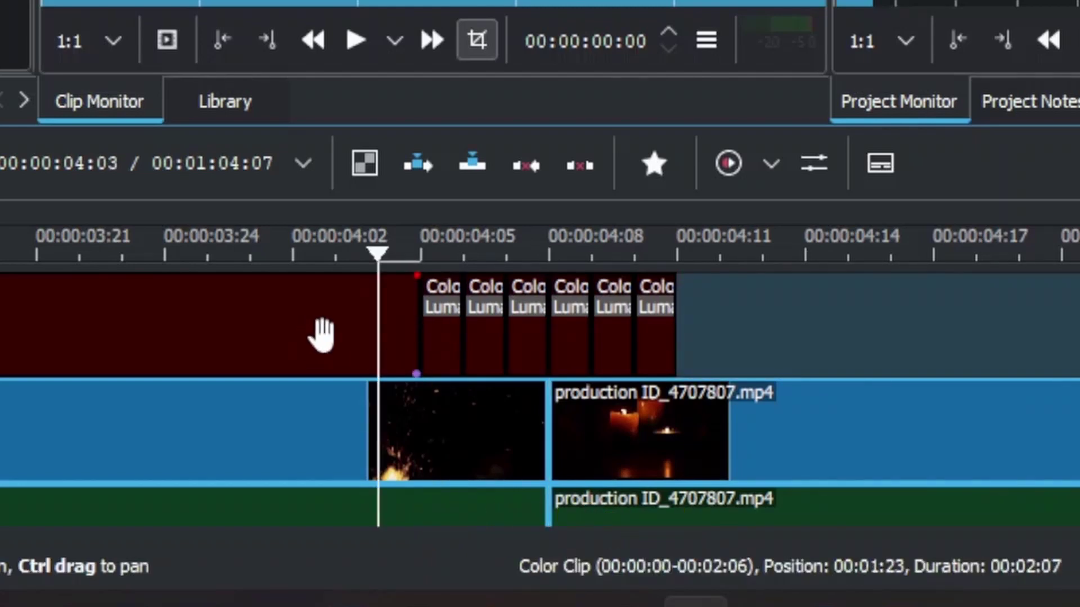
pyautogui.click(322, 336)
# Step: Delete the leading remainder and the third and fifth slices, then move the first slice to the playhead
pyautogui.press('Delete')
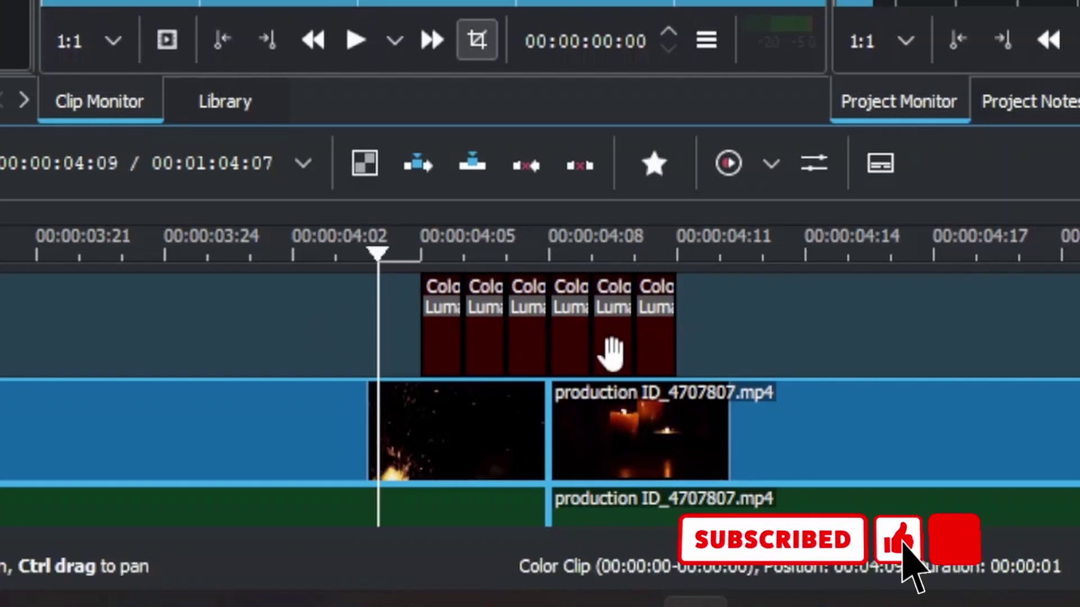
pyautogui.click(613, 344)
pyautogui.press('Delete')
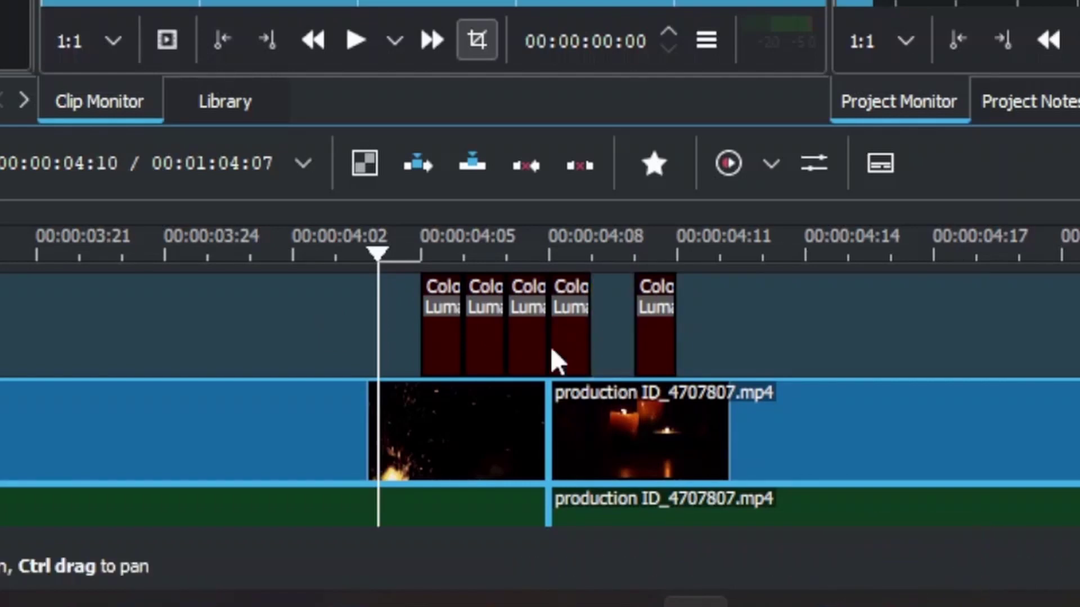
pyautogui.click(520, 345)
pyautogui.press('Delete')
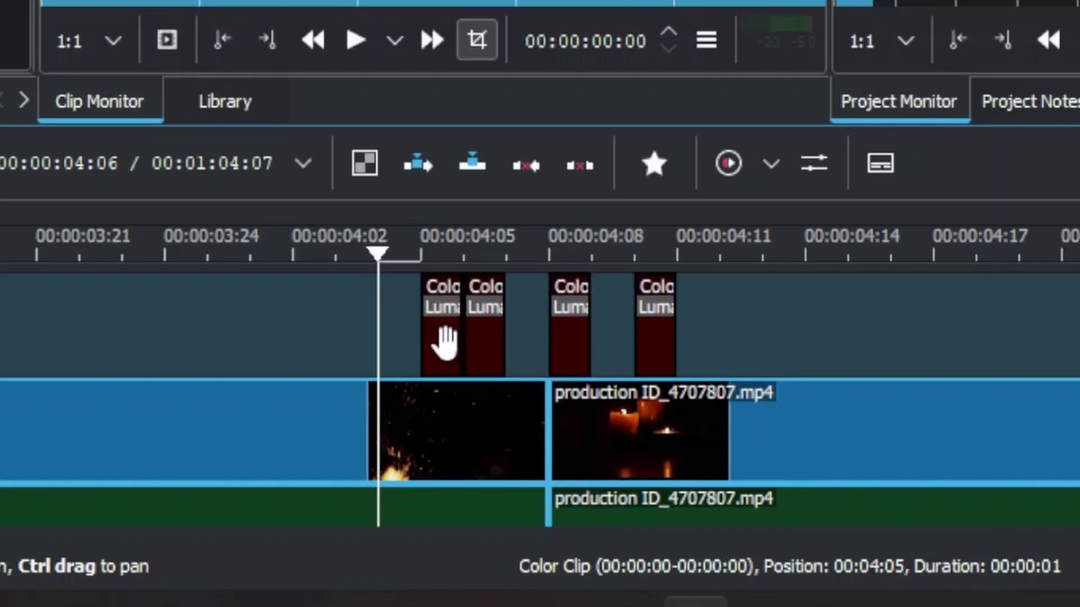
pyautogui.moveTo(444, 338); pyautogui.dragTo(419, 353)
pyautogui.scroll(-2, 476, 381)
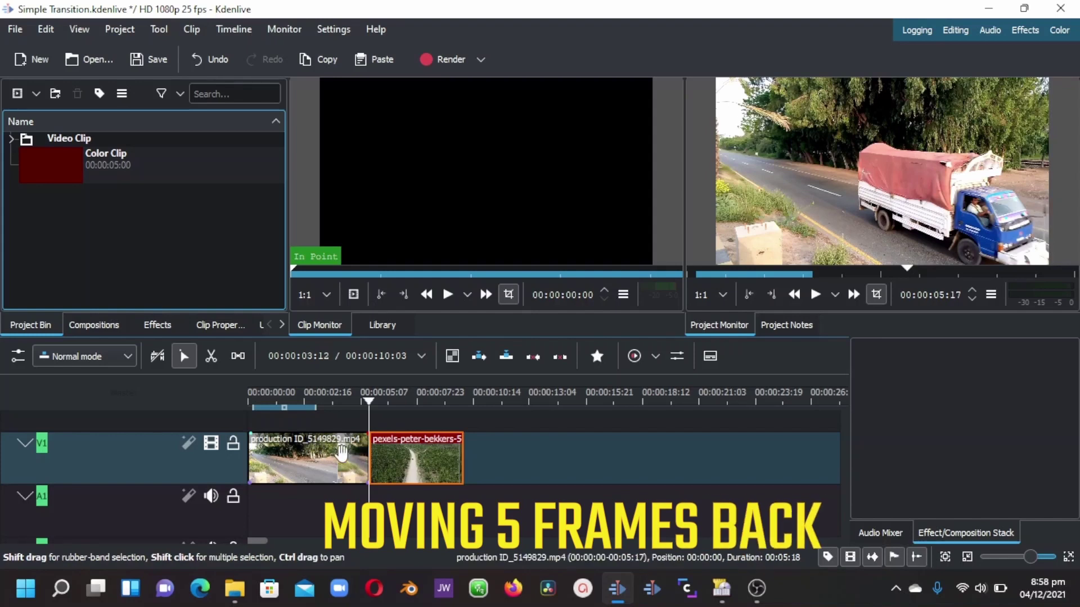
# Step: Split production ID_5149829.mp4 at 00:00:05:12, leaving a six-frame end piece before the road clip
pyautogui.click(311, 476)
pyautogui.press('Left')
pyautogui.press('Left')
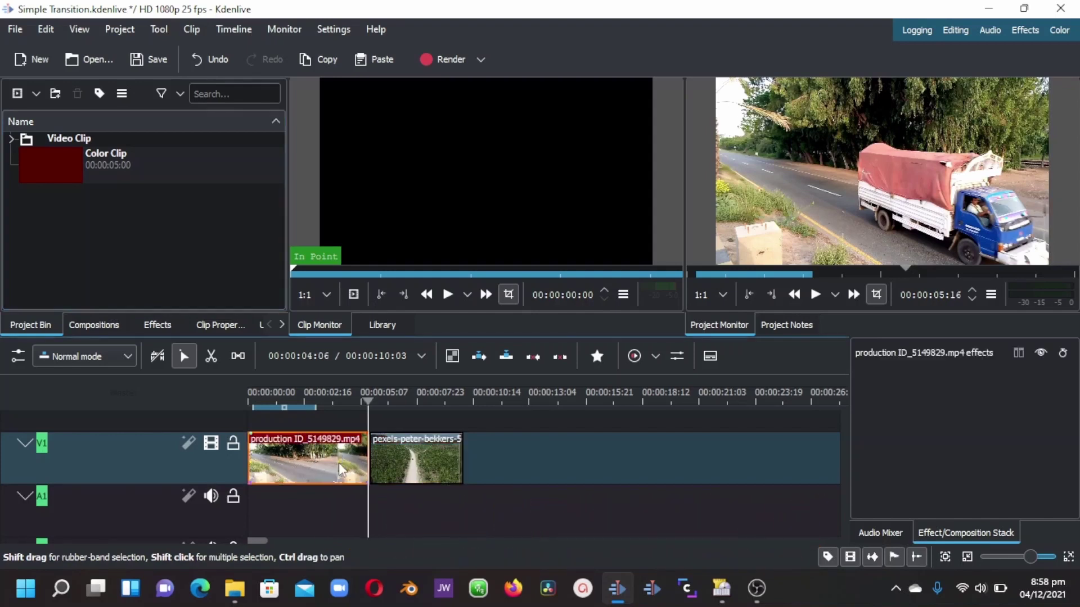
pyautogui.press('Left')
pyautogui.press('Left')
pyautogui.press('Left')
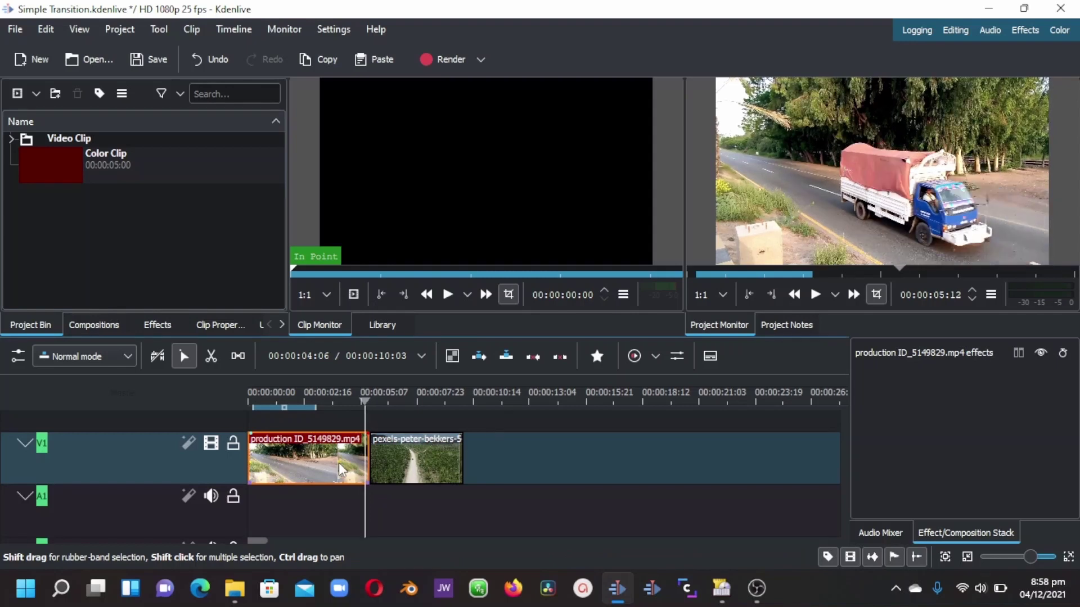
pyautogui.keyDown('ctrl'); pyautogui.scroll(3, 383, 466); pyautogui.keyUp('ctrl')
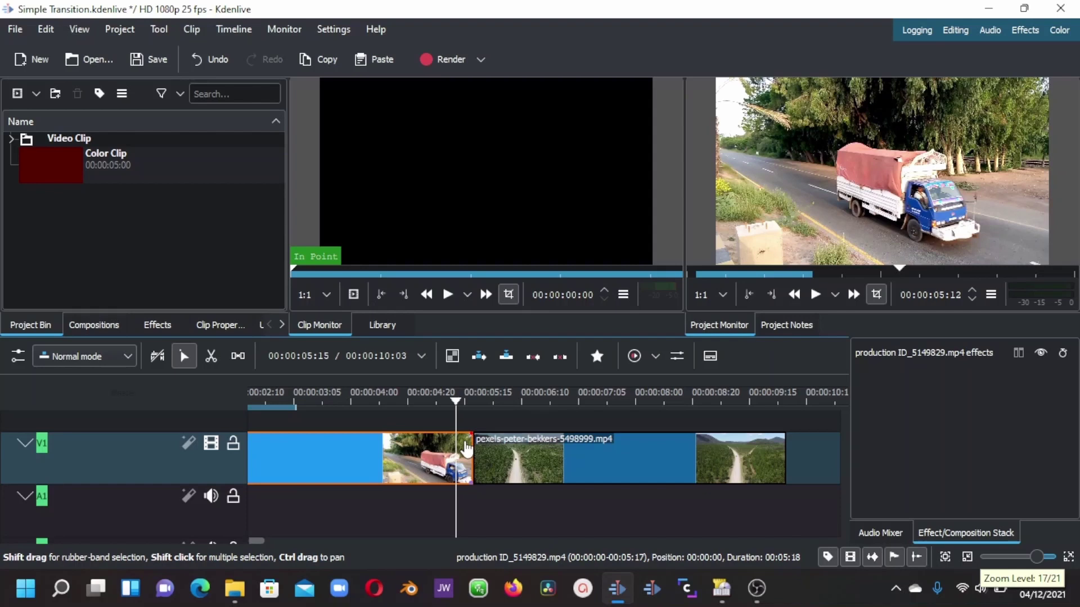
pyautogui.press('x')
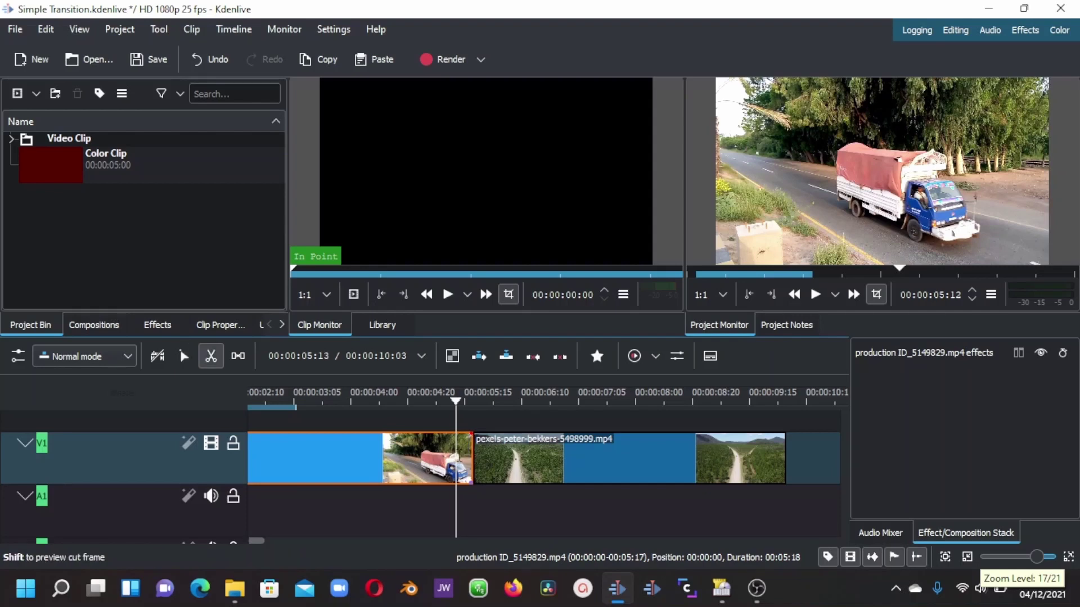
pyautogui.click(456, 452)
pyautogui.keyDown('ctrl'); pyautogui.scroll(1, 474, 467); pyautogui.keyUp('ctrl')
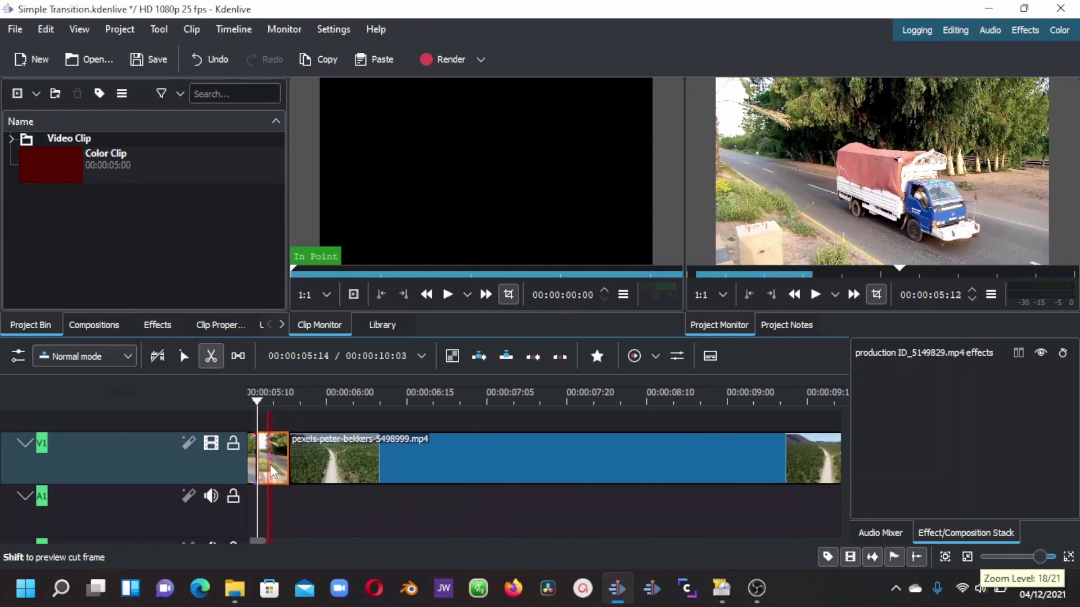
pyautogui.press('s')
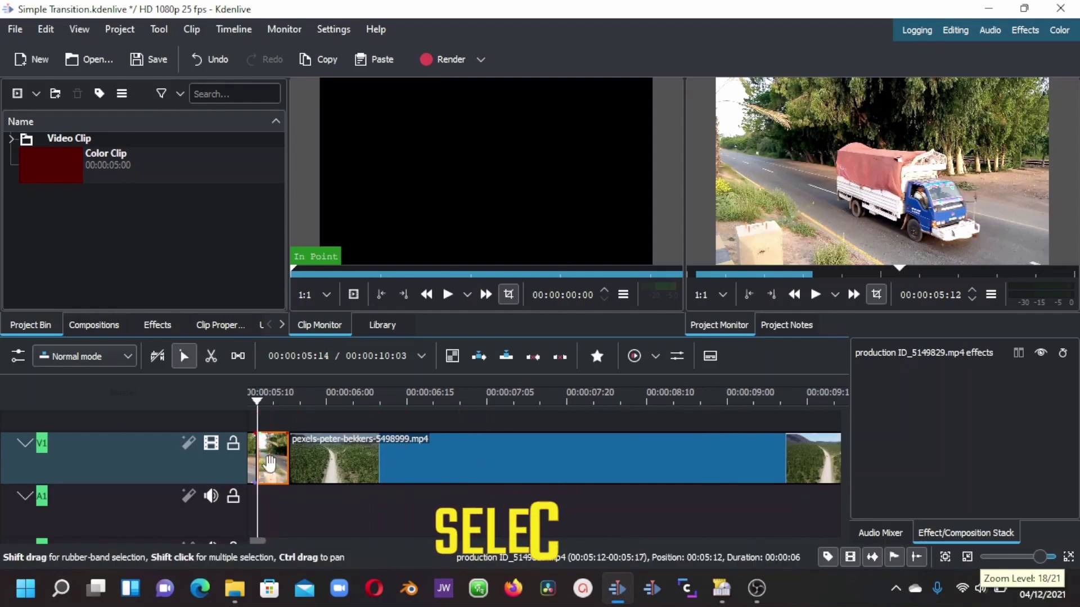
# Step: Find the Vignette Effect by searching 'VIG' and apply it to the six-frame truck piece
pyautogui.click(160, 324)
pyautogui.click(84, 118)
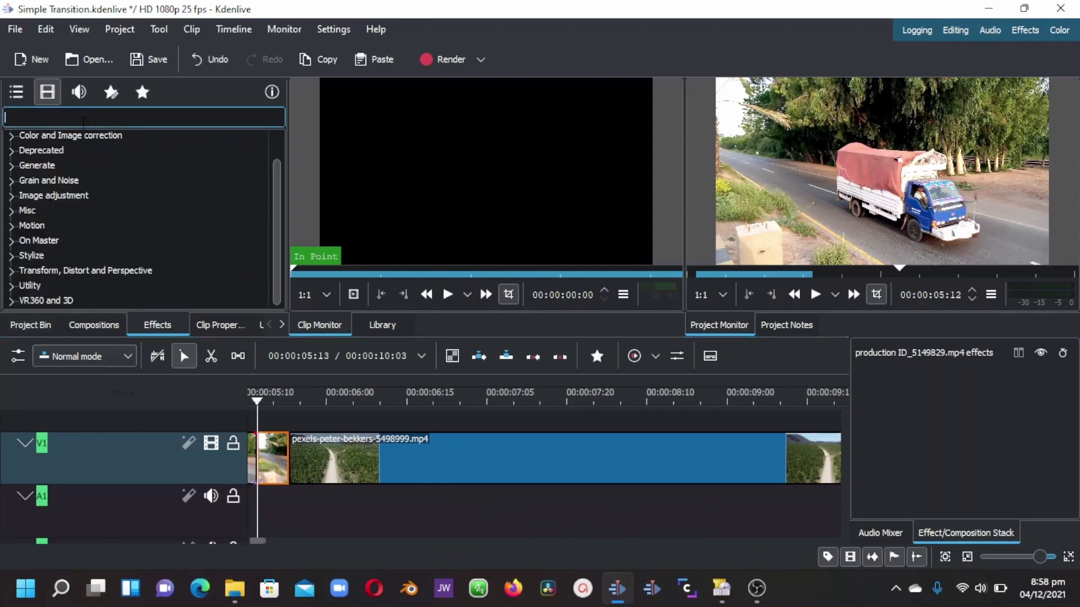
pyautogui.write('VIG')
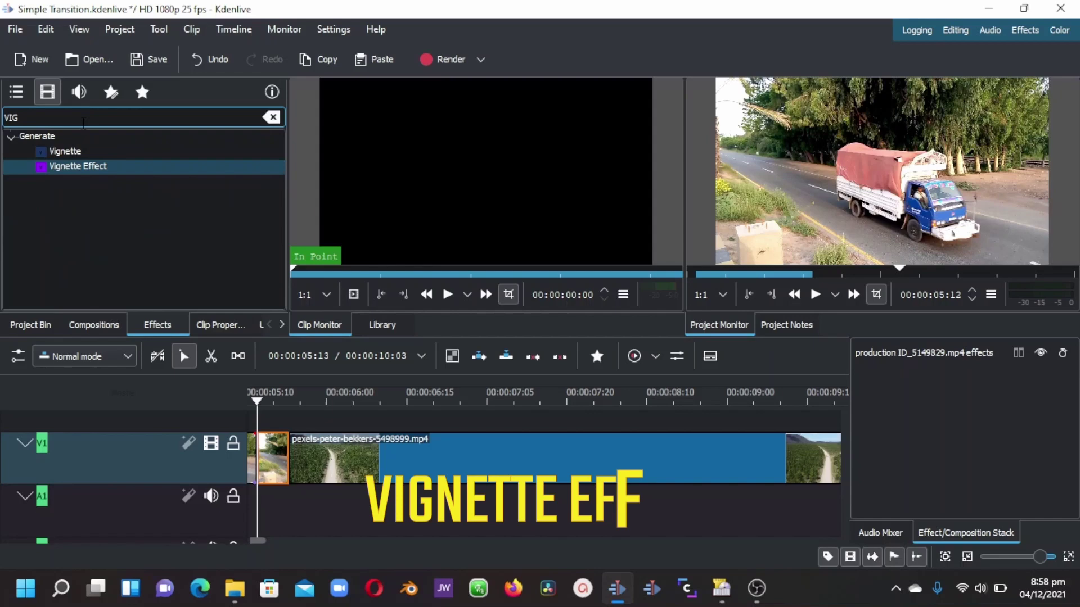
pyautogui.click(68, 172)
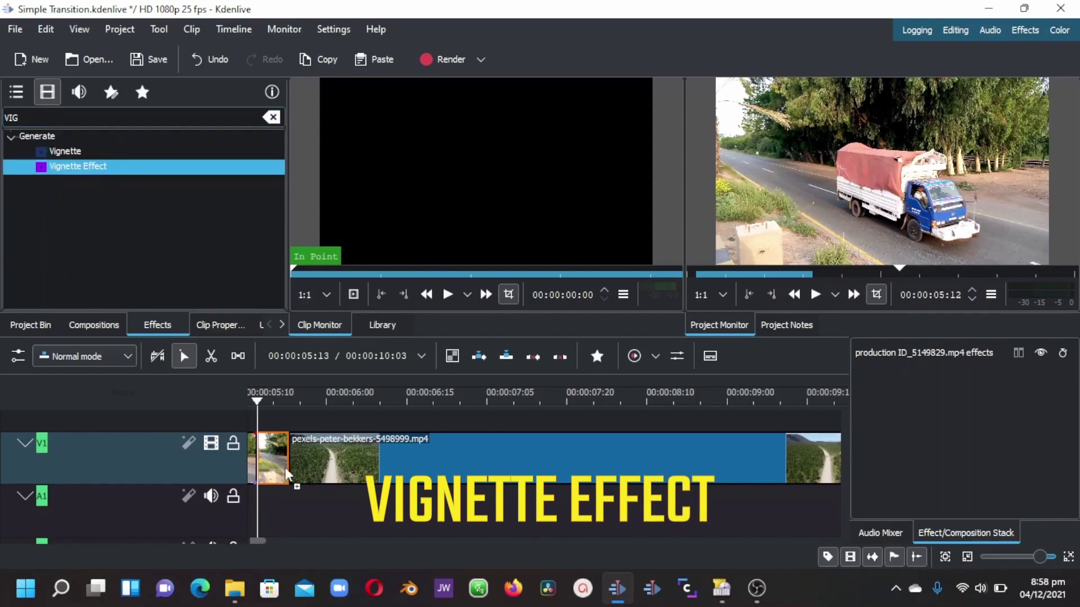
pyautogui.moveTo(276, 475); pyautogui.dragTo(275, 475)
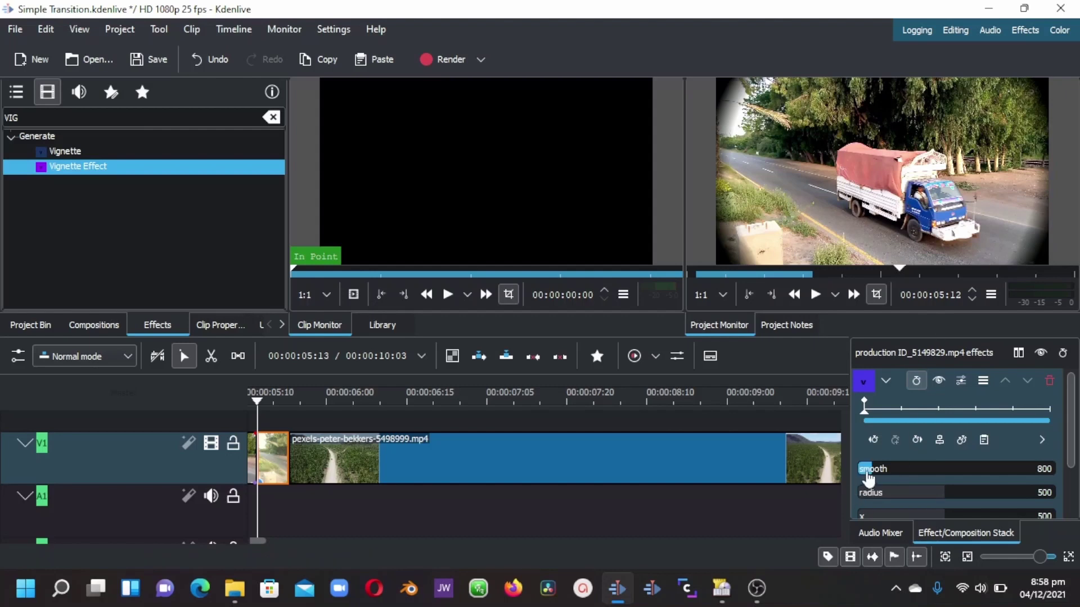
# Step: Set the vignette smooth to 0 for a hard circular edge
pyautogui.moveTo(869, 478); pyautogui.dragTo(826, 477)
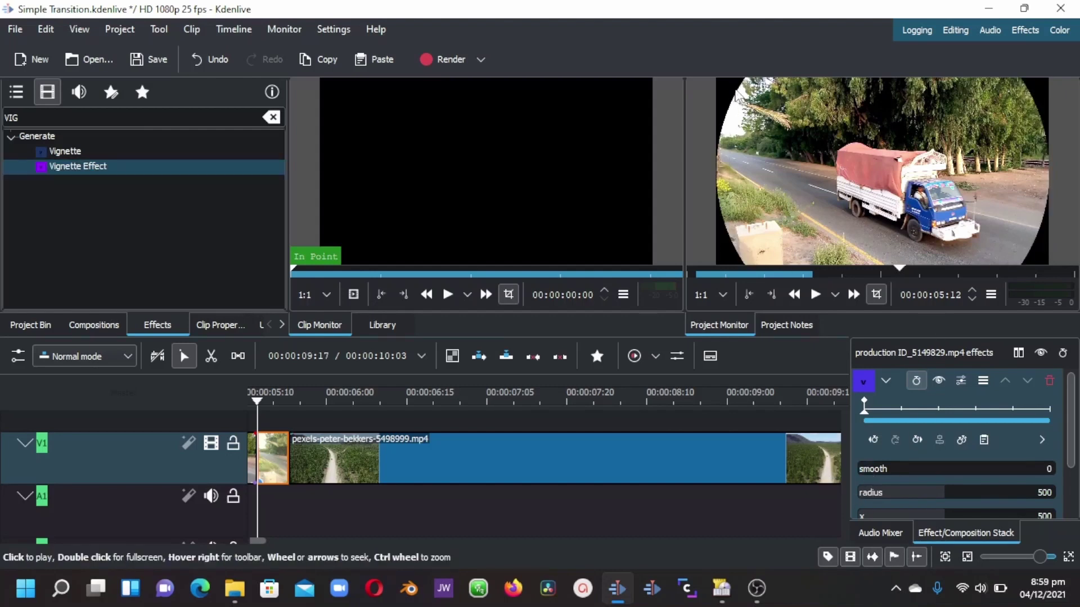
pyautogui.hscroll(2, 704, 509)
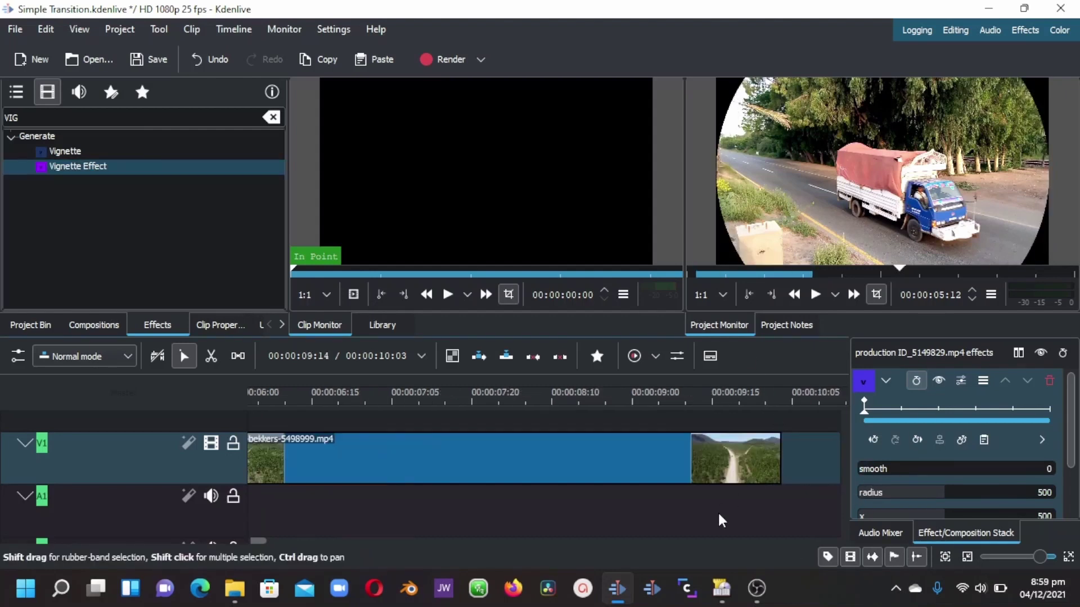
pyautogui.hscroll(-2, 796, 498)
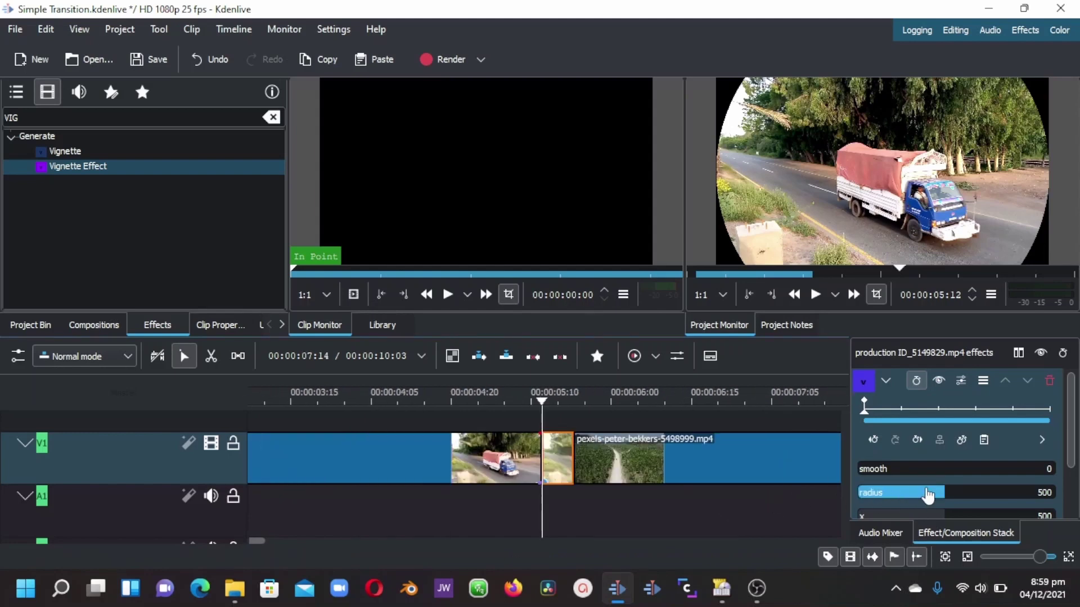
# Step: Set the vignette radius to 0 and its opacity to 300
pyautogui.moveTo(928, 495); pyautogui.dragTo(852, 508)
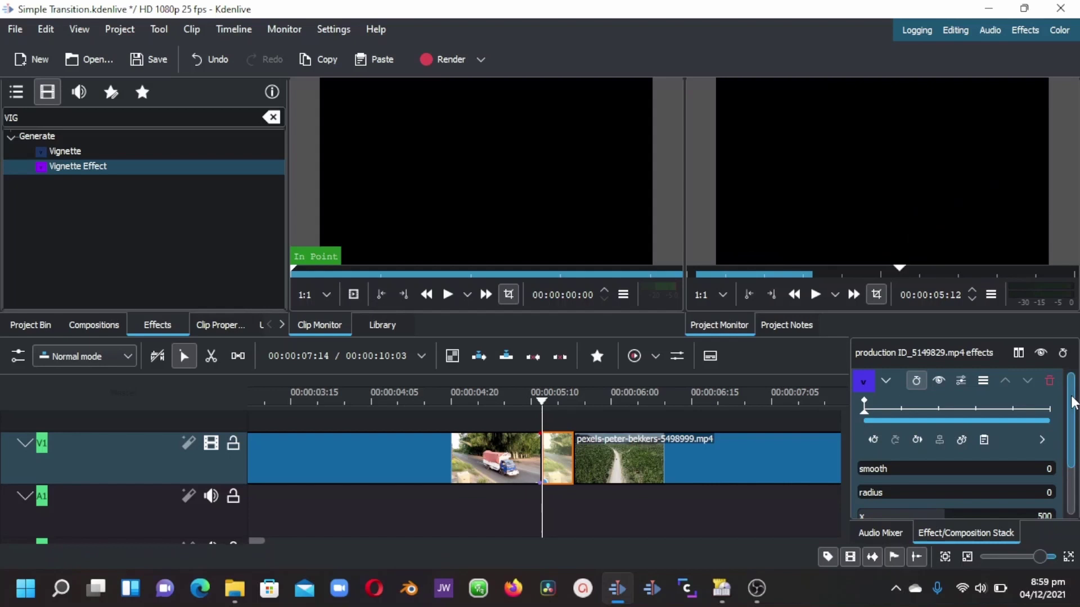
pyautogui.scroll(-2, 889, 499)
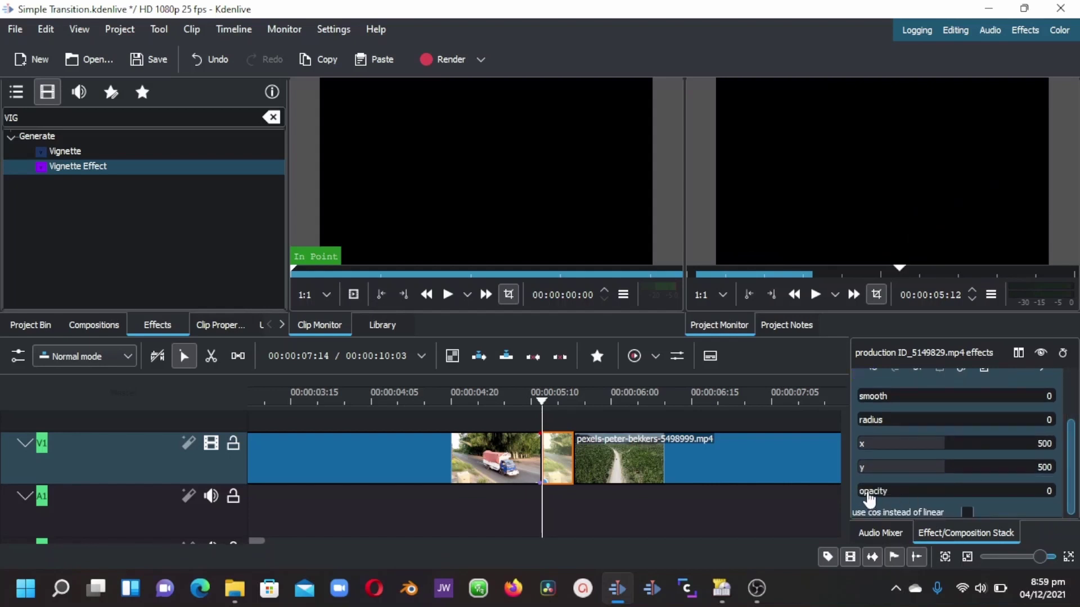
pyautogui.moveTo(869, 494); pyautogui.dragTo(904, 492)
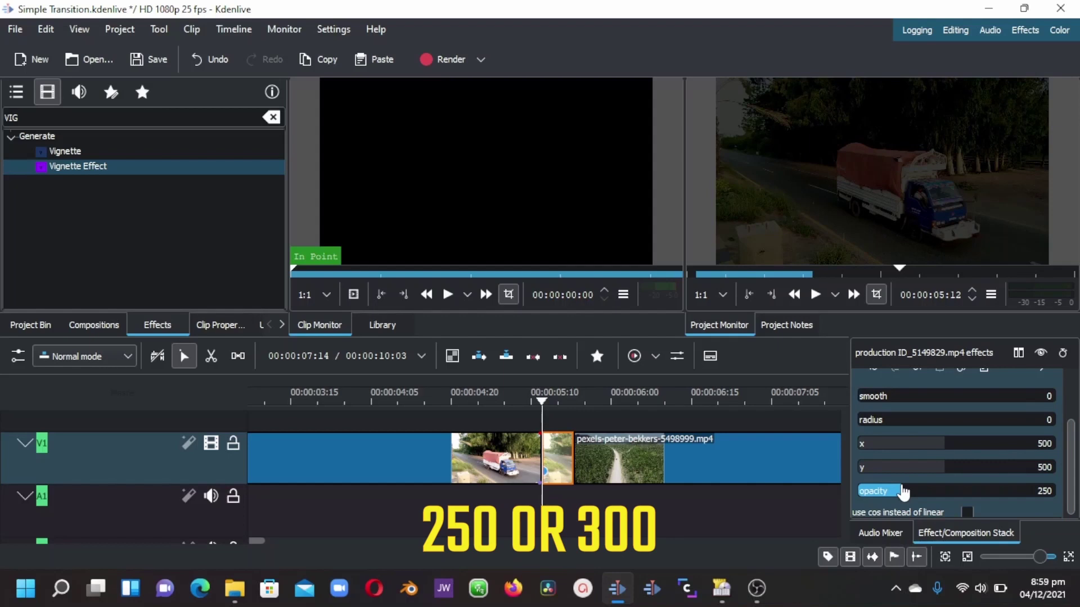
pyautogui.click(1049, 493)
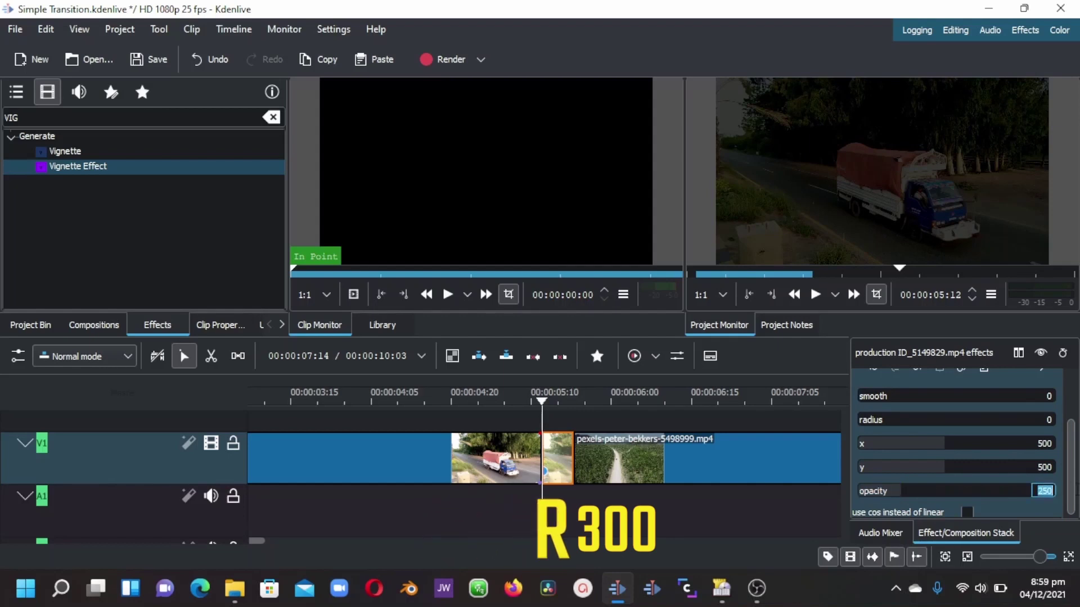
pyautogui.write('3')
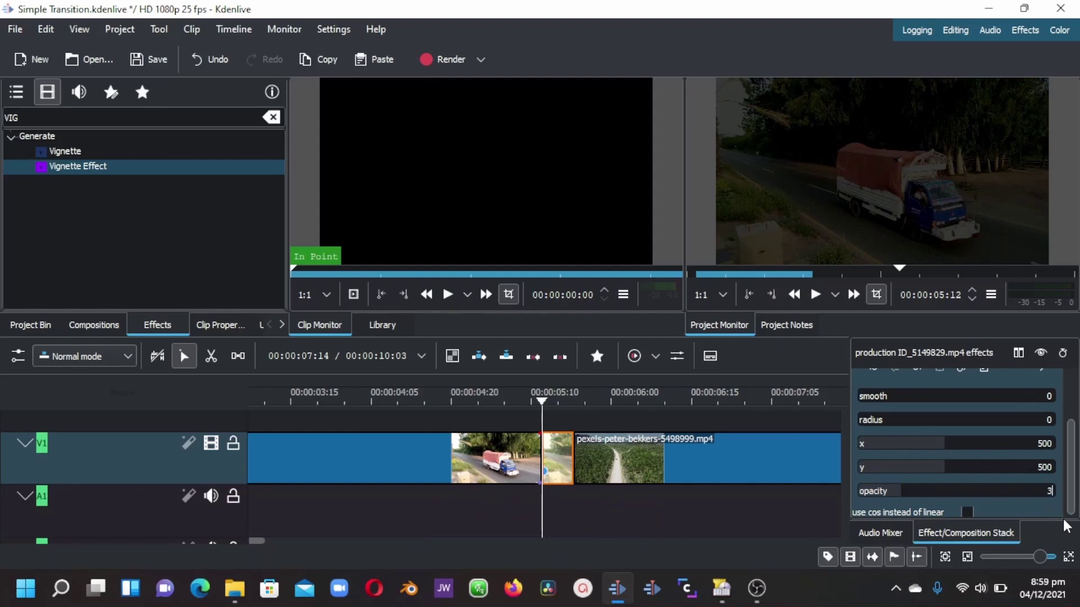
pyautogui.write('00')
pyautogui.press('Return')
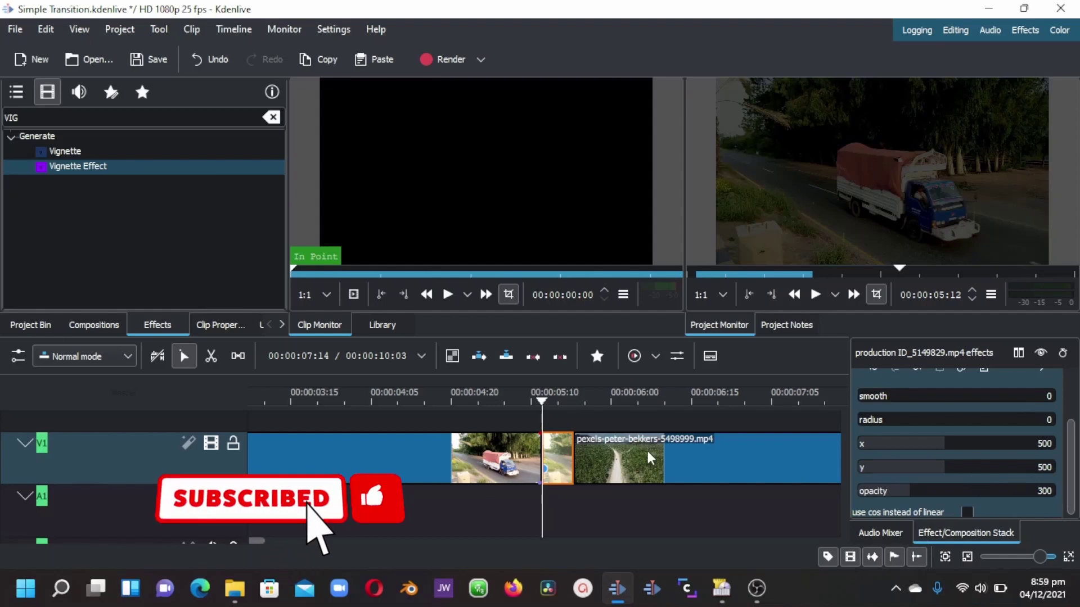
pyautogui.moveTo(543, 401); pyautogui.dragTo(577, 404)
# Step: On the short piece's last frame, keyframe the vignette radius at 1000
pyautogui.press('Left')
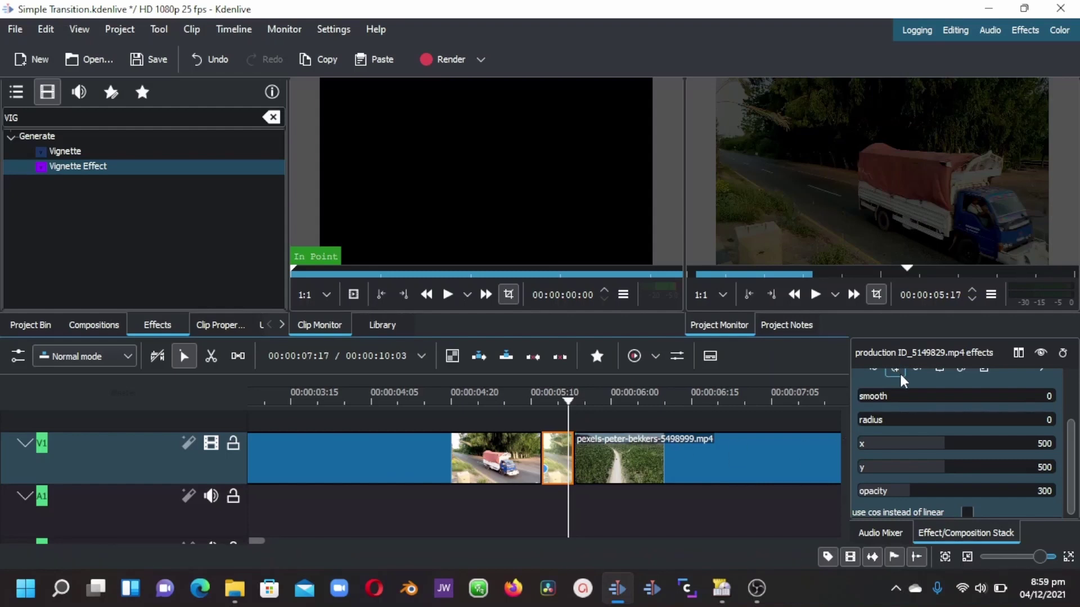
pyautogui.scroll(2, 899, 373)
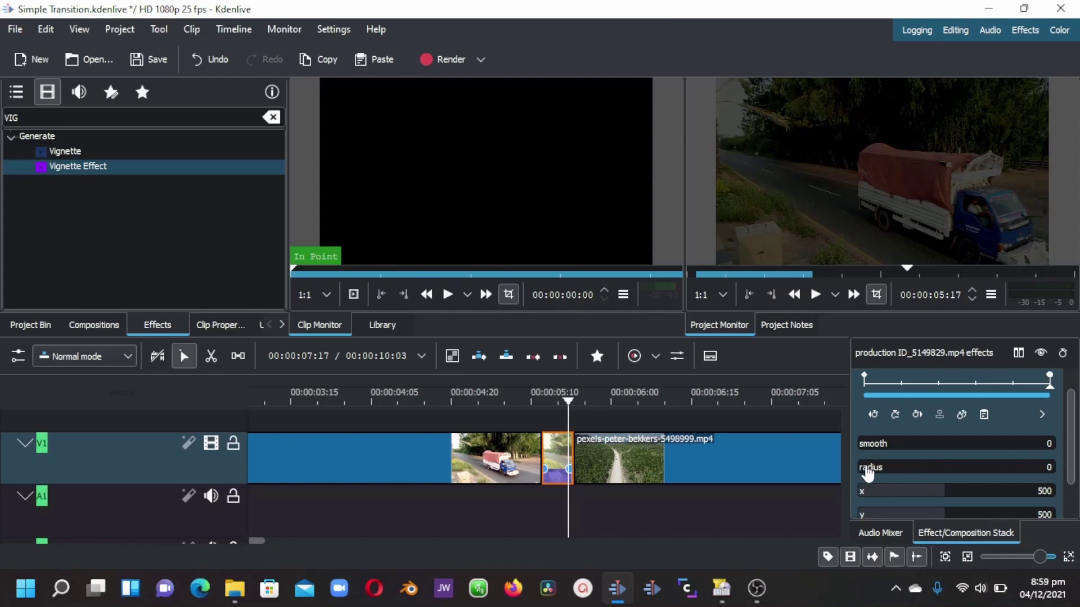
pyautogui.moveTo(872, 474); pyautogui.dragTo(1053, 475)
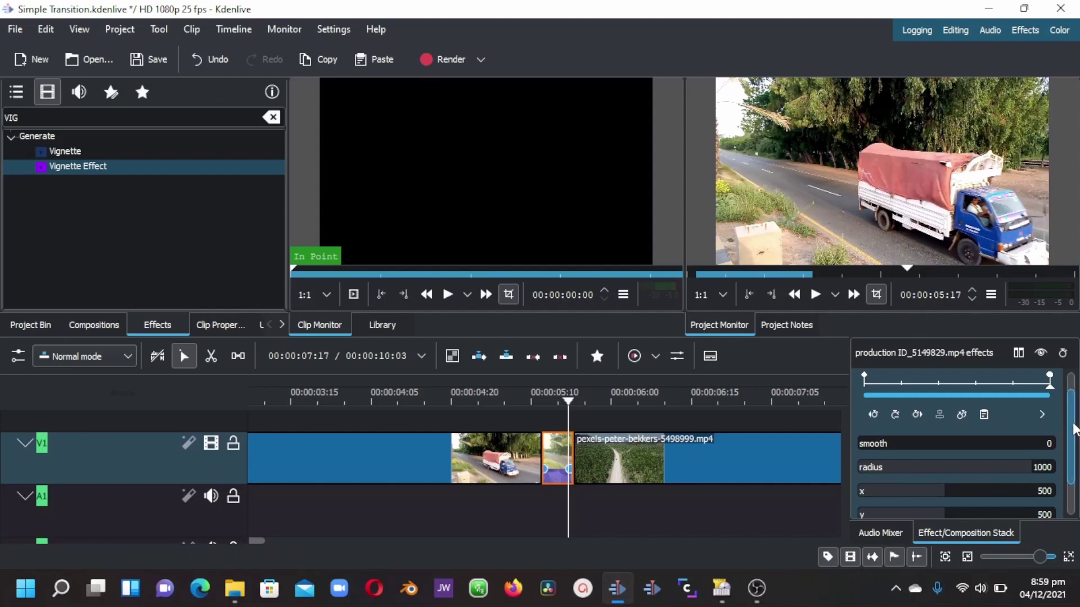
pyautogui.scroll(-2, 1071, 429)
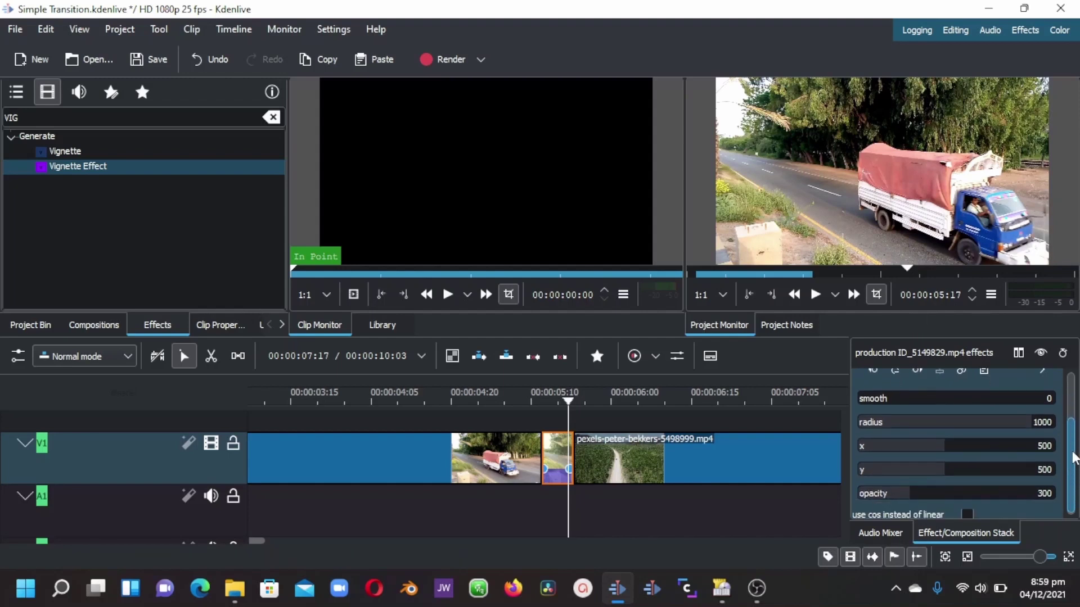
# Step: Move the playhead back to 05:11 to preview the iris-open transition
pyautogui.click(536, 400)
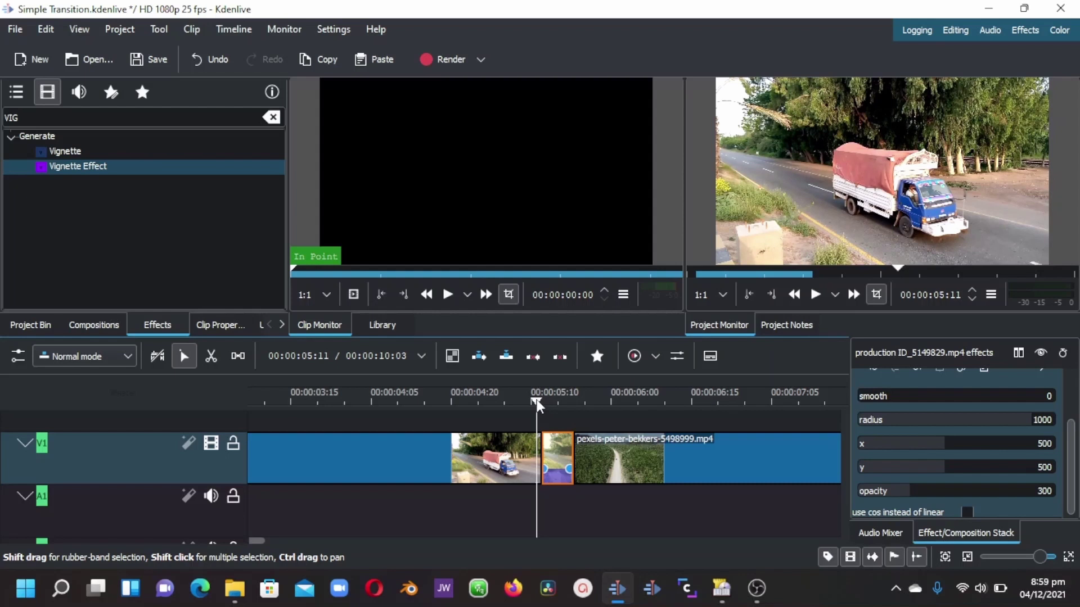